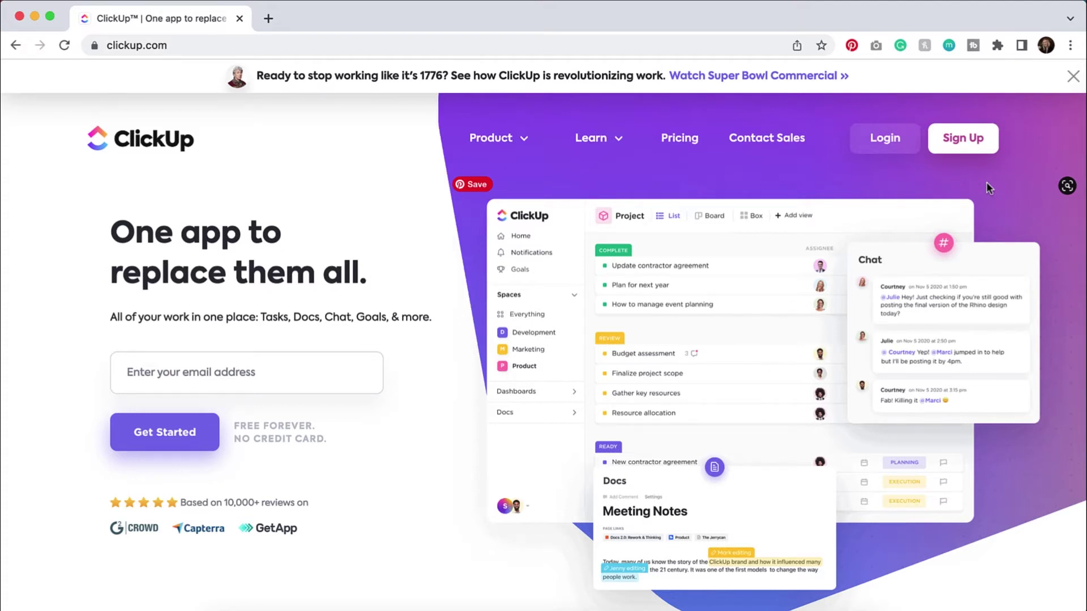
Step: From the website, enter the ClickUp app and start a new space named 'Demo Space'
{"action": "scroll", "coordinate": [888, 148], "scroll_direction": "down", "scroll_amount": 1}
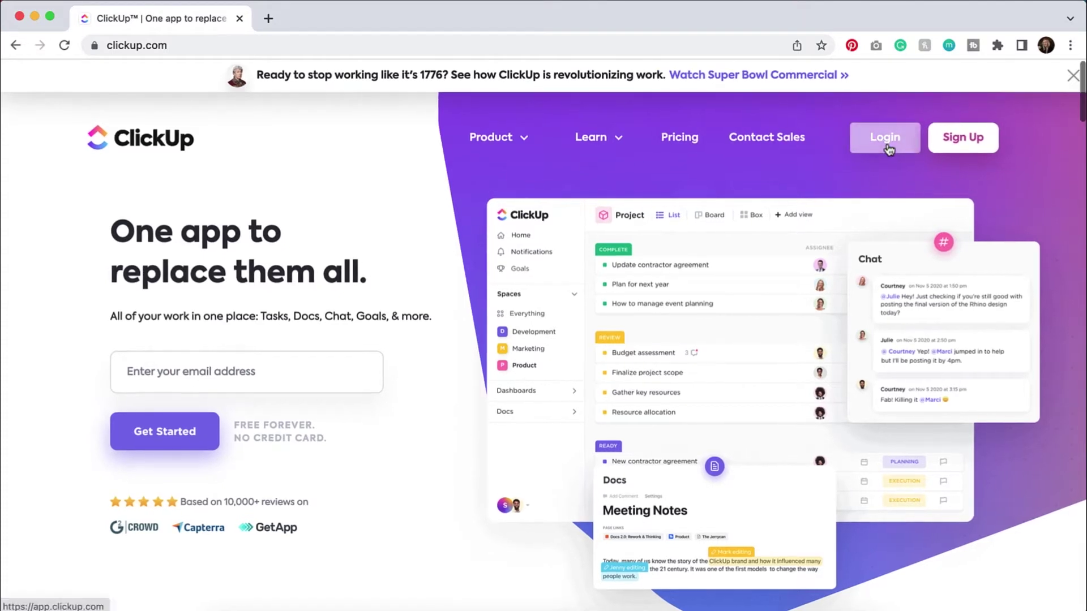
{"action": "left_click", "coordinate": [888, 148]}
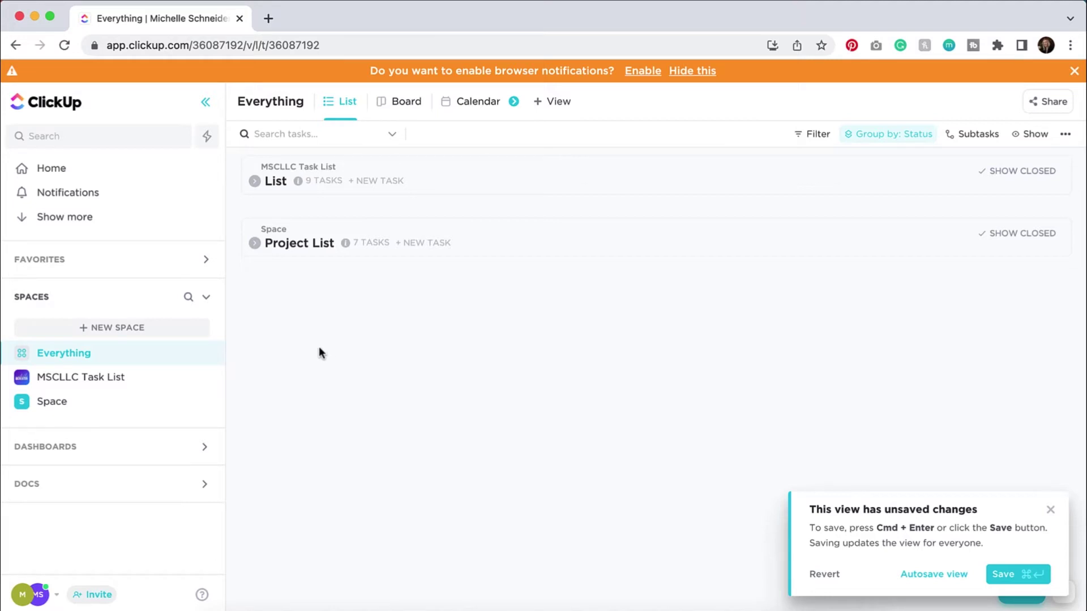
{"action": "left_click", "coordinate": [133, 332]}
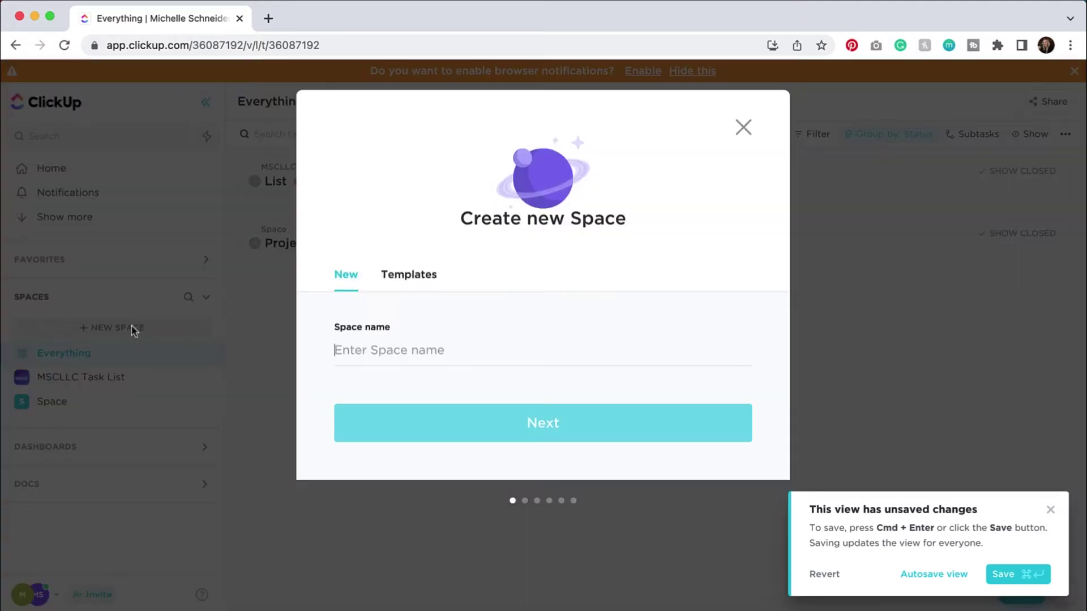
{"action": "left_click", "coordinate": [428, 346]}
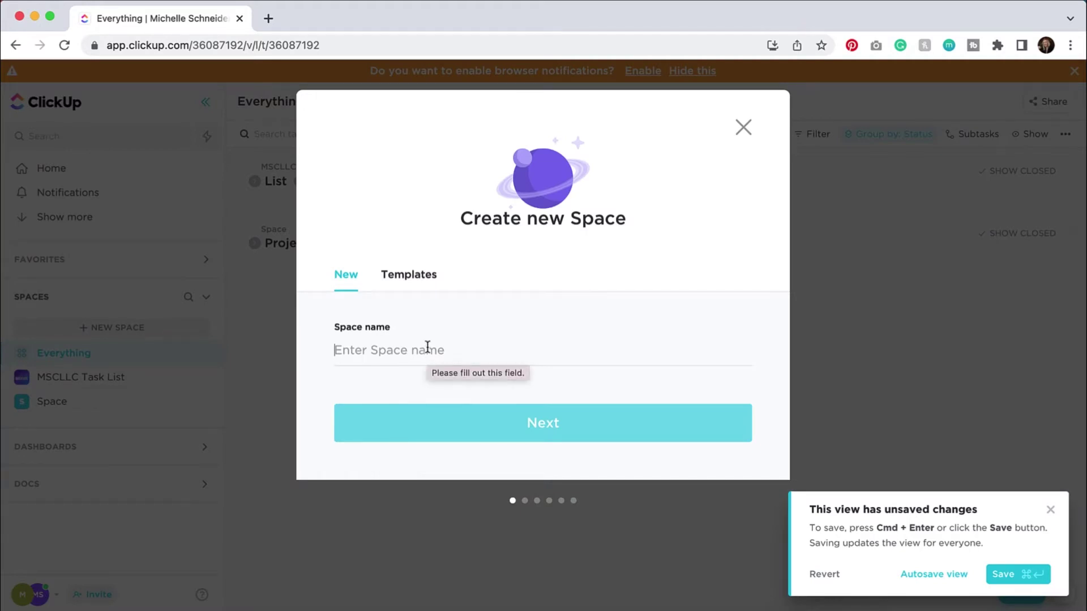
{"action": "type", "text": "Demo Space"}
{"action": "left_click", "coordinate": [555, 424]}
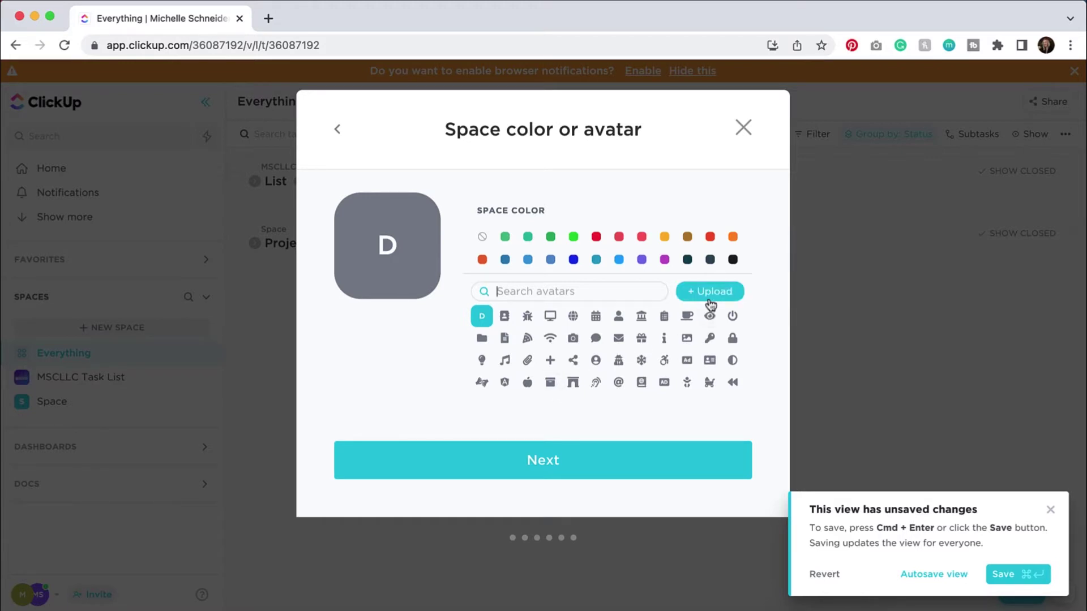
Step: Give Demo Space a purple colour and an icon avatar
{"action": "left_click", "coordinate": [665, 260]}
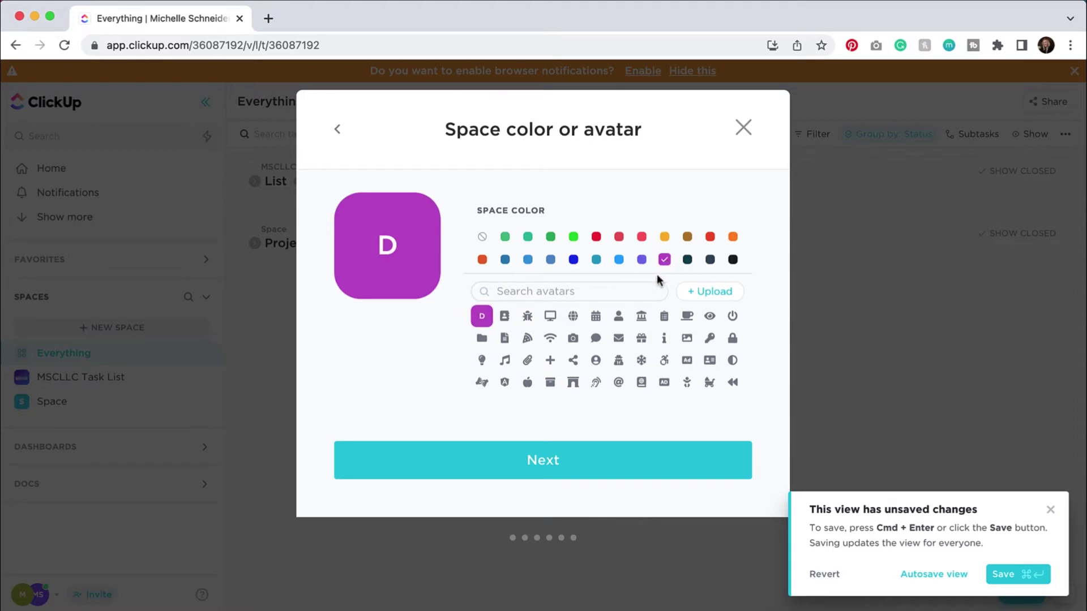
{"action": "left_click", "coordinate": [596, 361]}
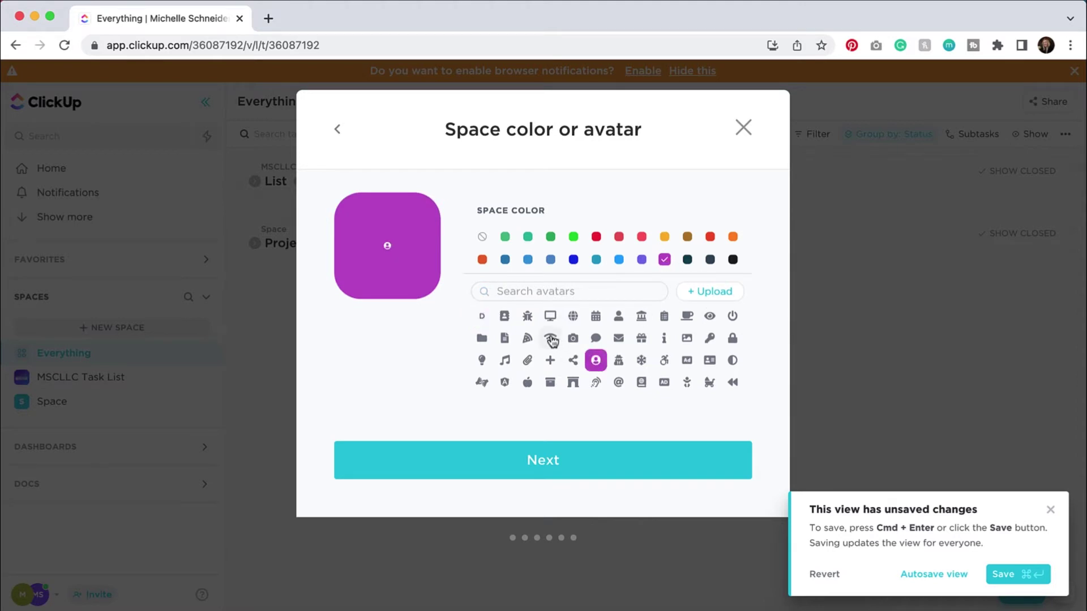
{"action": "left_click", "coordinate": [527, 339]}
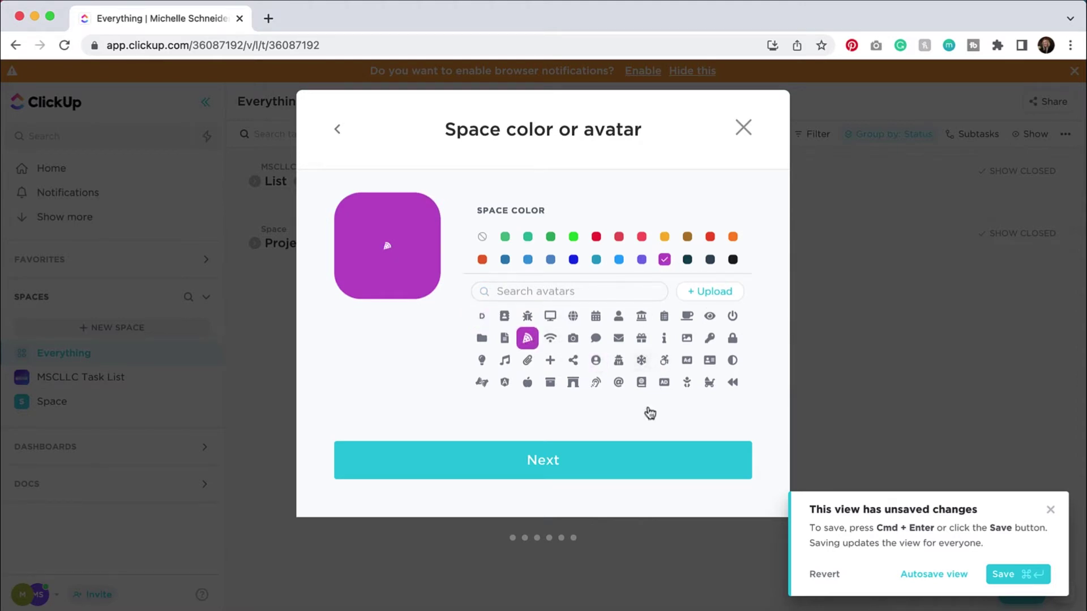
{"action": "left_click", "coordinate": [577, 468]}
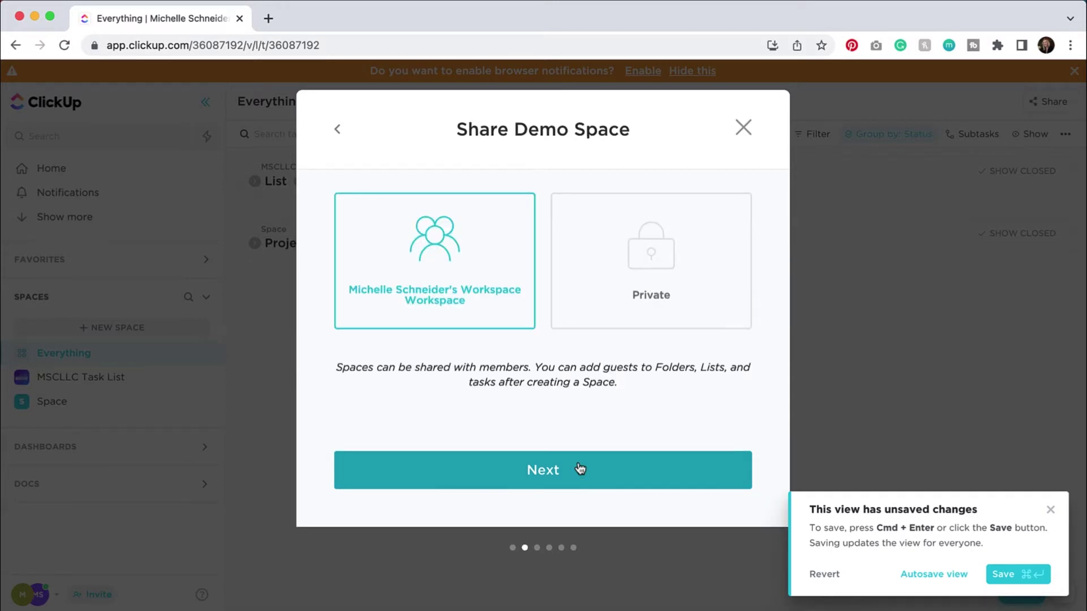
Step: Switch sharing from Private back to the whole Workspace and continue to statuses
{"action": "left_click", "coordinate": [623, 279]}
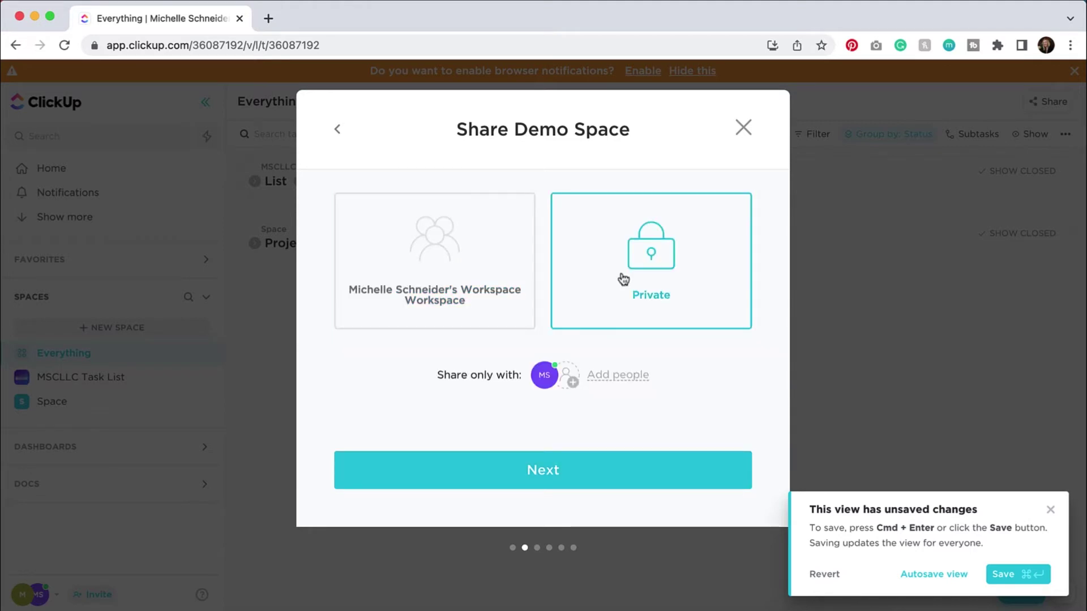
{"action": "left_click", "coordinate": [448, 285]}
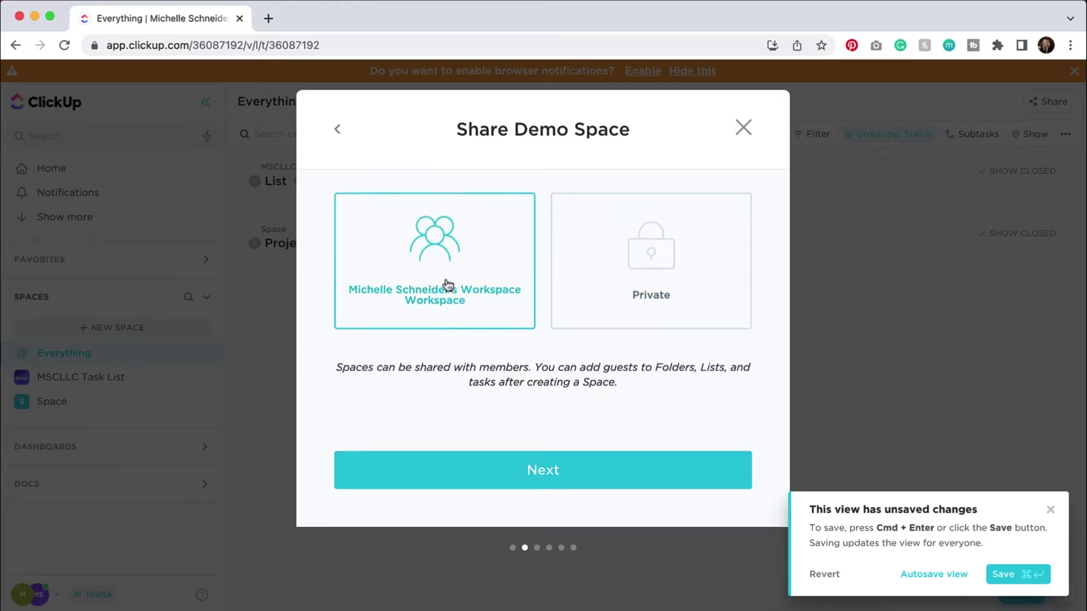
{"action": "left_click", "coordinate": [577, 484]}
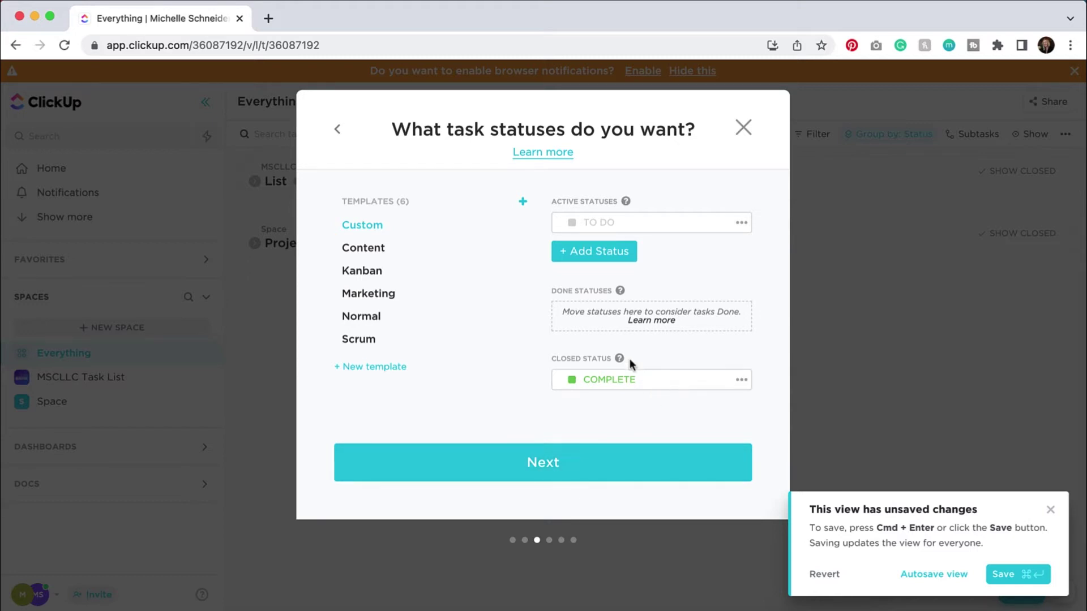
Step: Add an IN PROGRESS status coloured orange
{"action": "left_click", "coordinate": [628, 226]}
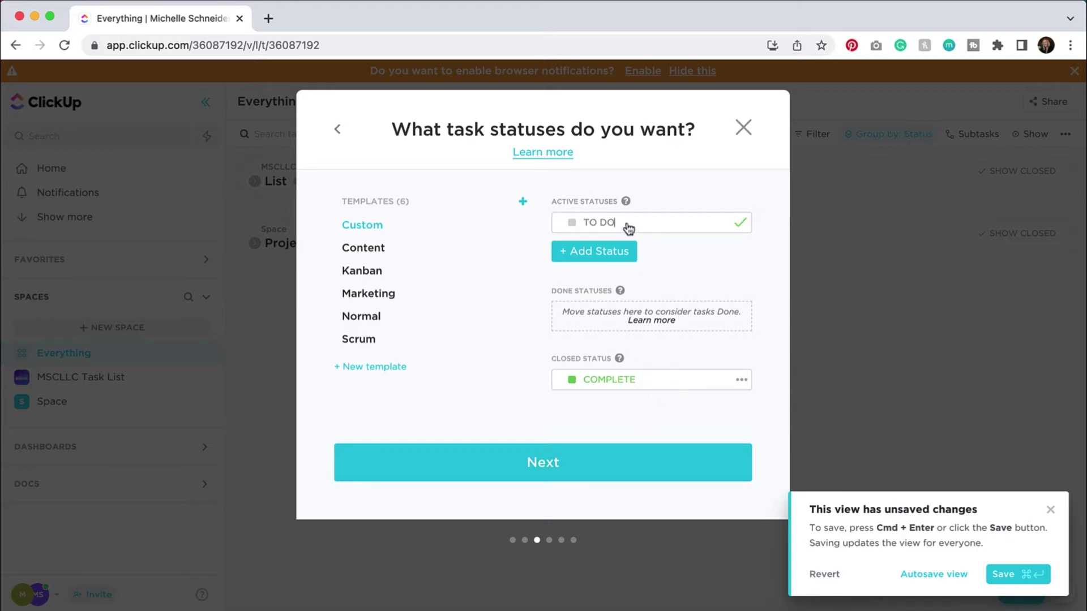
{"action": "left_click", "coordinate": [621, 257]}
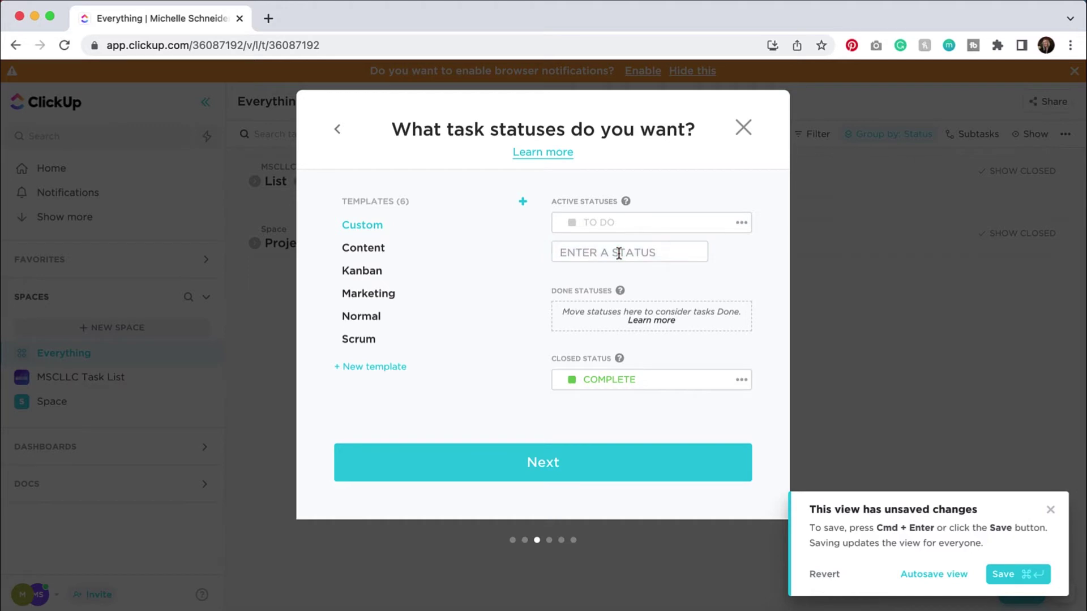
{"action": "left_click", "coordinate": [562, 253]}
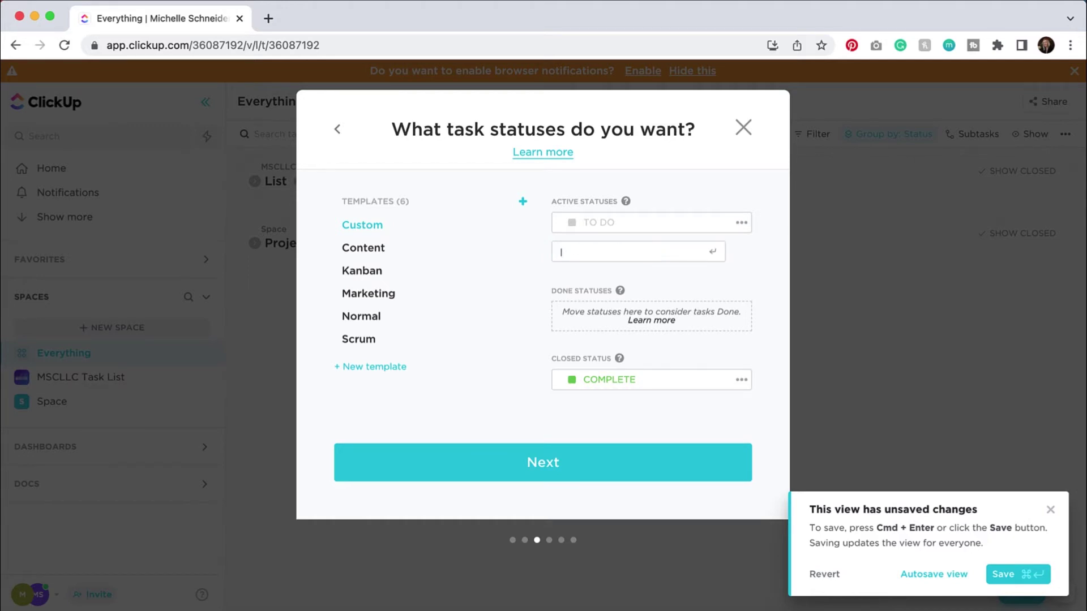
{"action": "type", "text": "IN PROGRESS"}
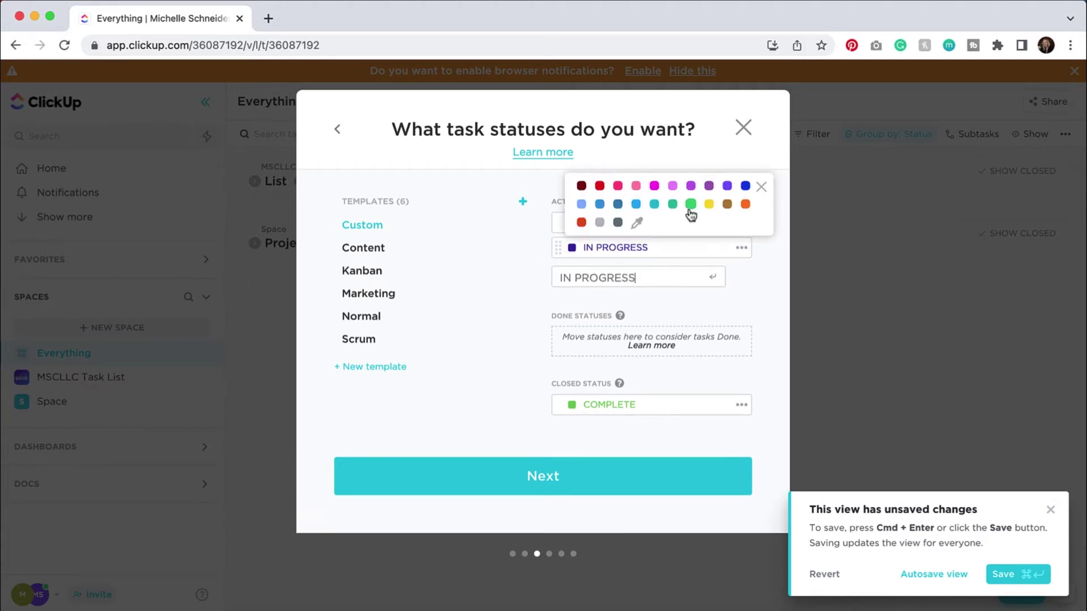
{"action": "left_click", "coordinate": [744, 205]}
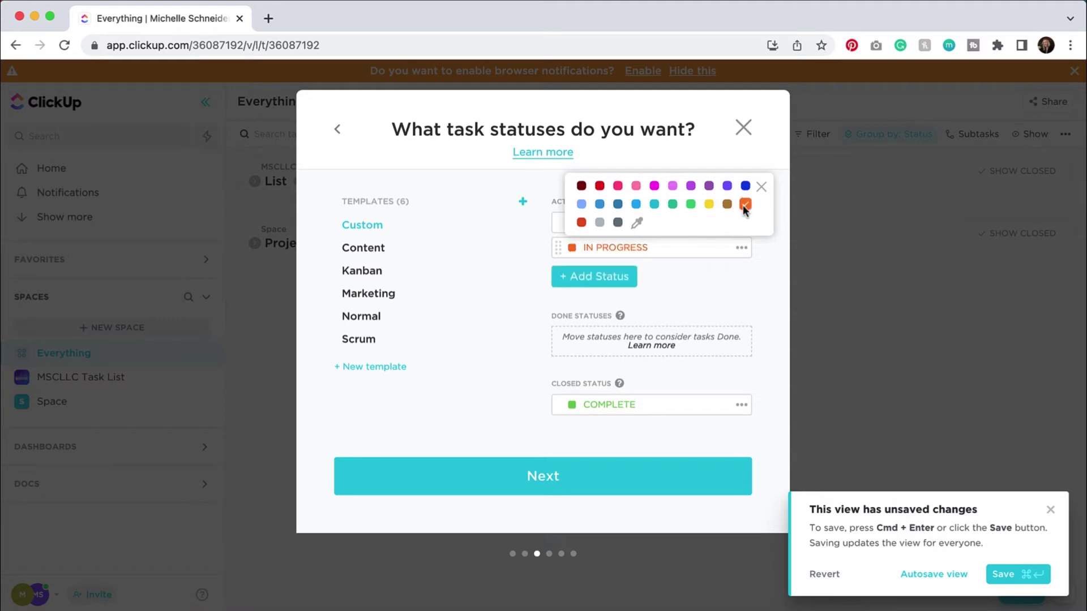
Step: Add a WAITING FOR NEXT STEP status, keeping its default colour, and continue
{"action": "left_click", "coordinate": [614, 278]}
{"action": "left_click", "coordinate": [623, 277]}
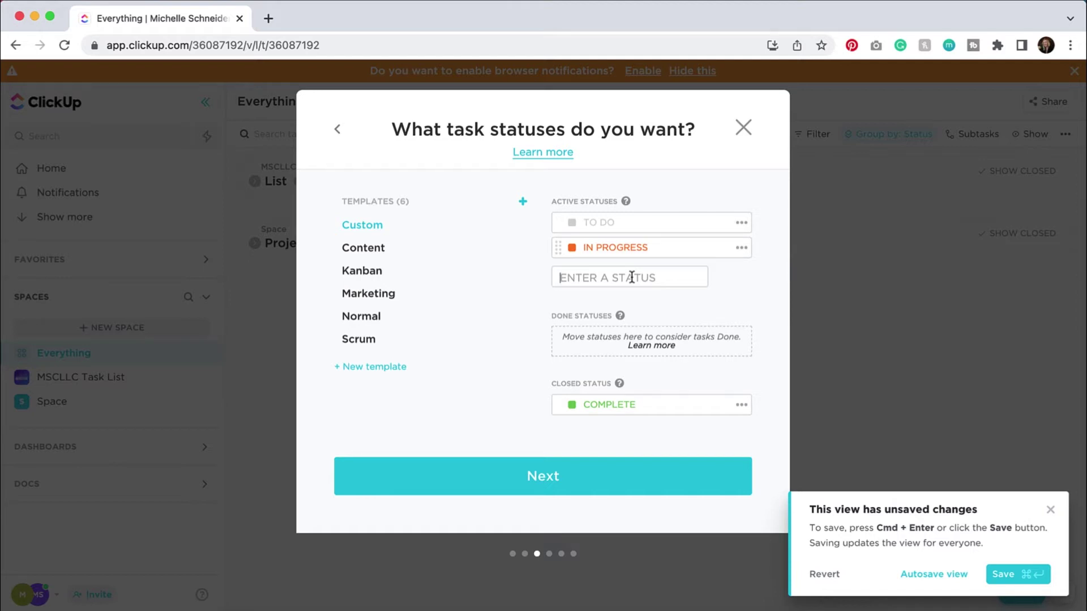
{"action": "type", "text": "WAITING FOR NEXT STEP"}
{"action": "left_click", "coordinate": [712, 277]}
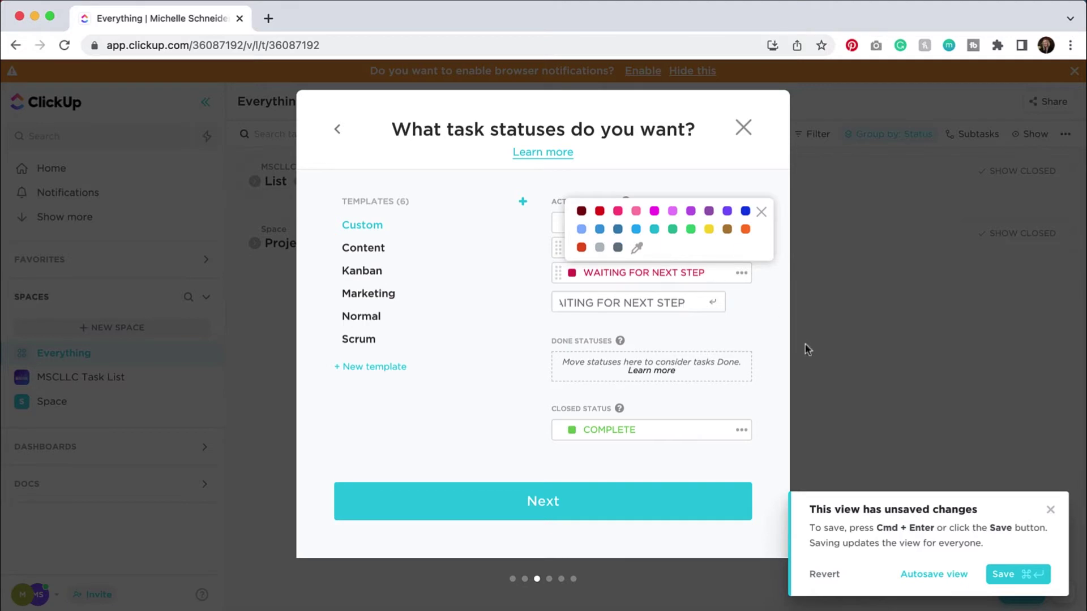
{"action": "left_click", "coordinate": [749, 321]}
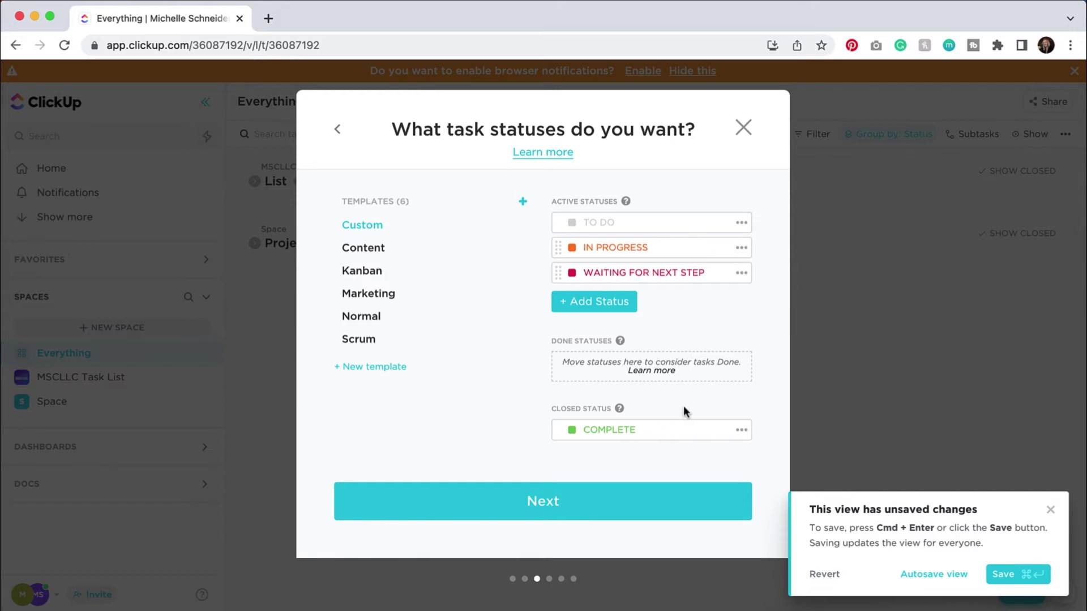
{"action": "left_click", "coordinate": [560, 508]}
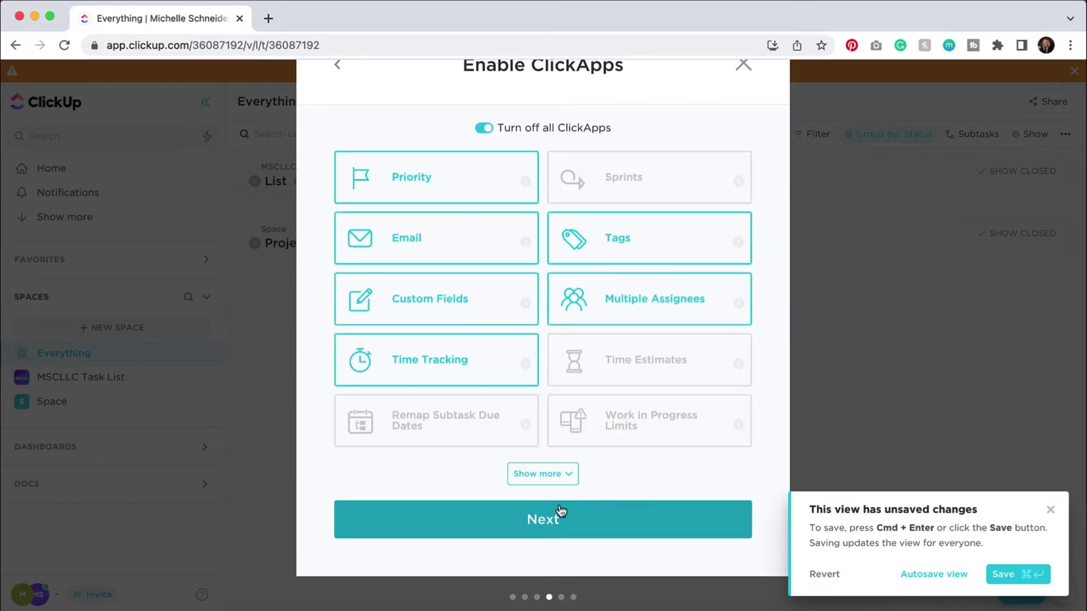
Step: Enable the Time Estimates ClickApp and expand the full list of ClickApps
{"action": "scroll", "coordinate": [593, 485], "scroll_direction": "up", "scroll_amount": 3}
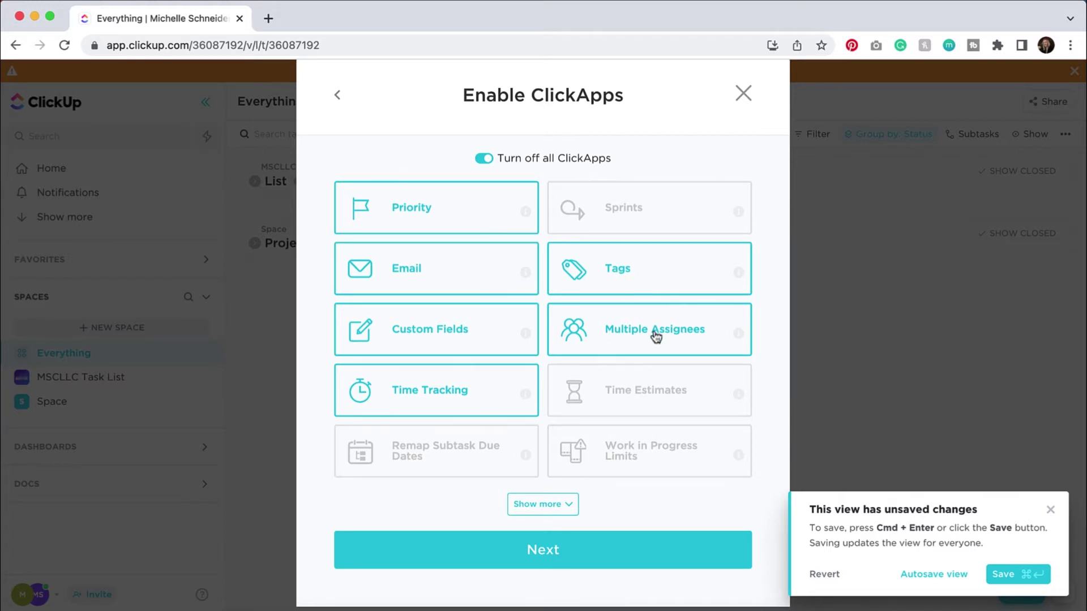
{"action": "left_click", "coordinate": [678, 411]}
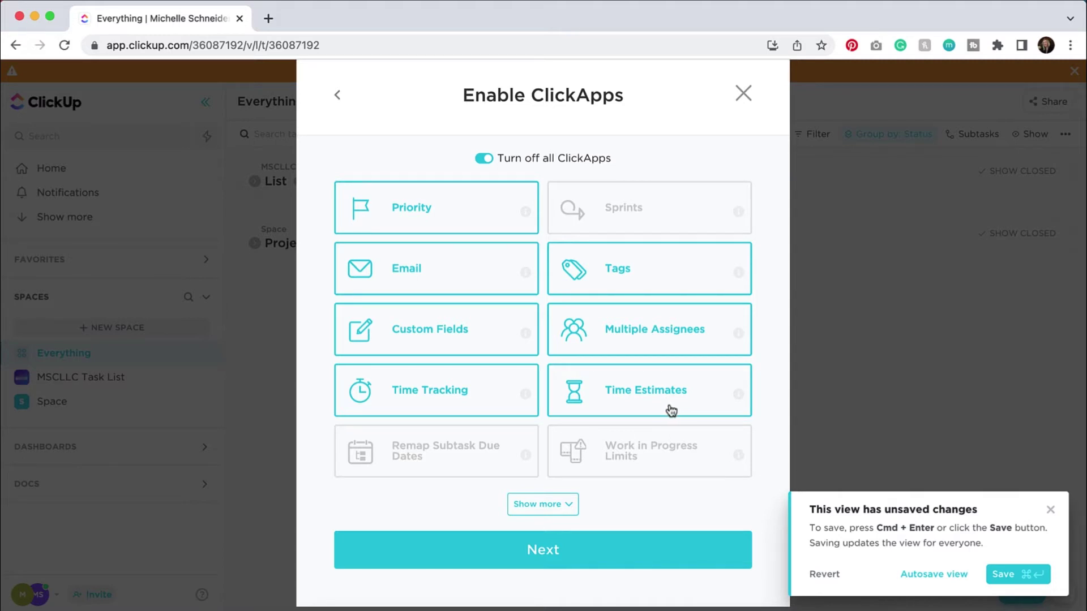
{"action": "scroll", "coordinate": [563, 486], "scroll_direction": "down", "scroll_amount": 1}
{"action": "left_click", "coordinate": [565, 475]}
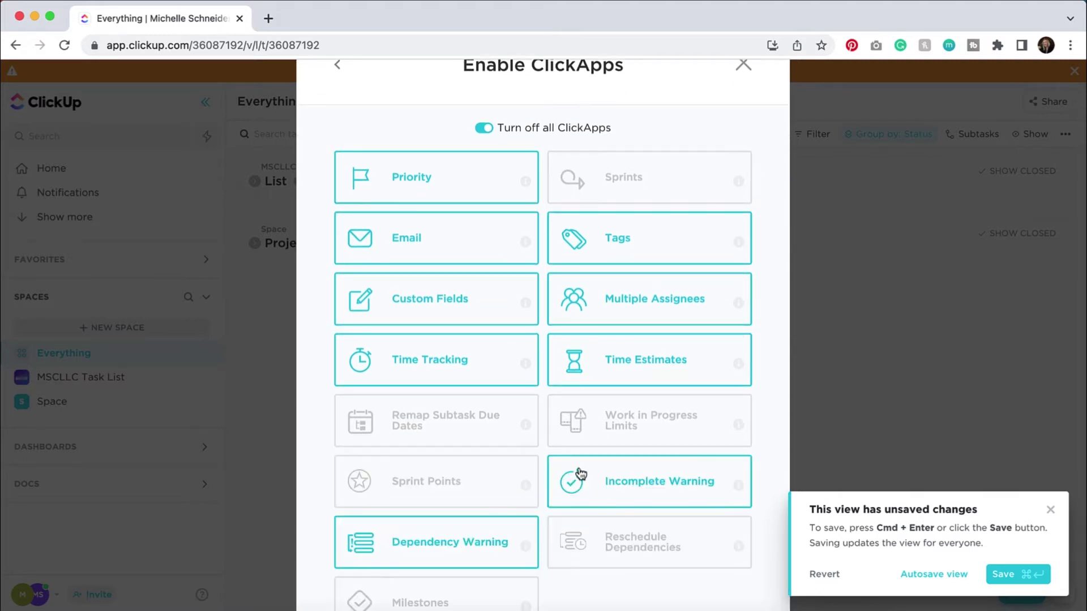
{"action": "scroll", "coordinate": [768, 406], "scroll_direction": "down", "scroll_amount": 4}
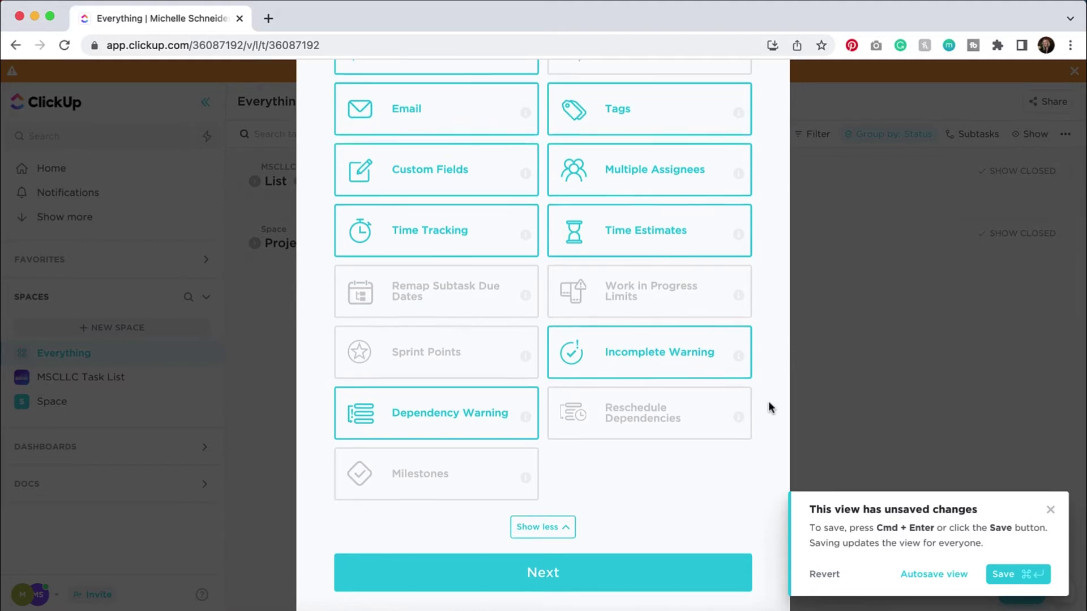
{"action": "scroll", "coordinate": [769, 401], "scroll_direction": "down", "scroll_amount": 1}
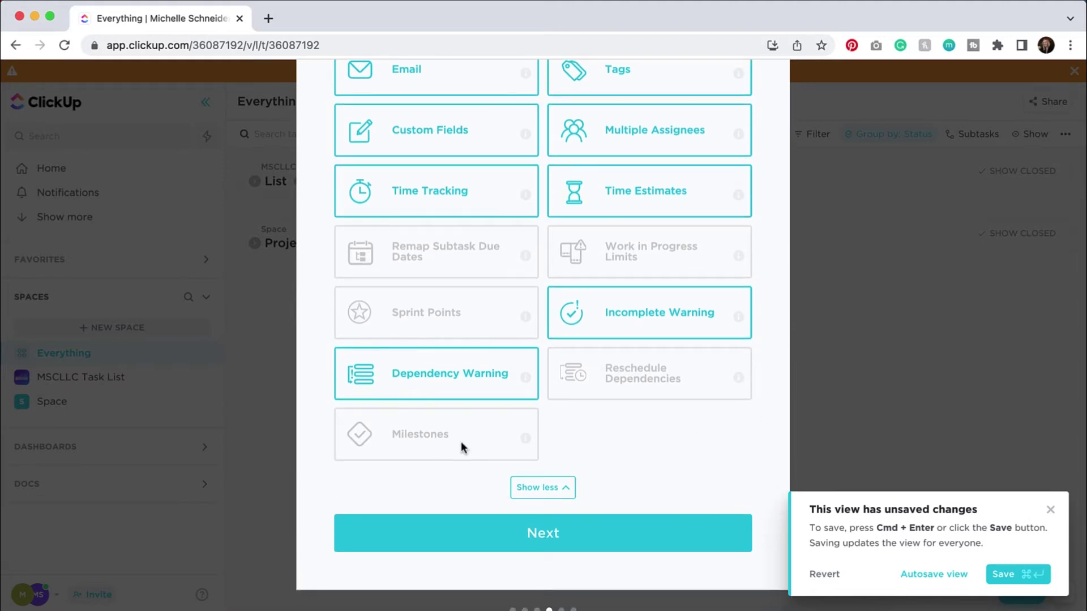
{"action": "left_click", "coordinate": [587, 538]}
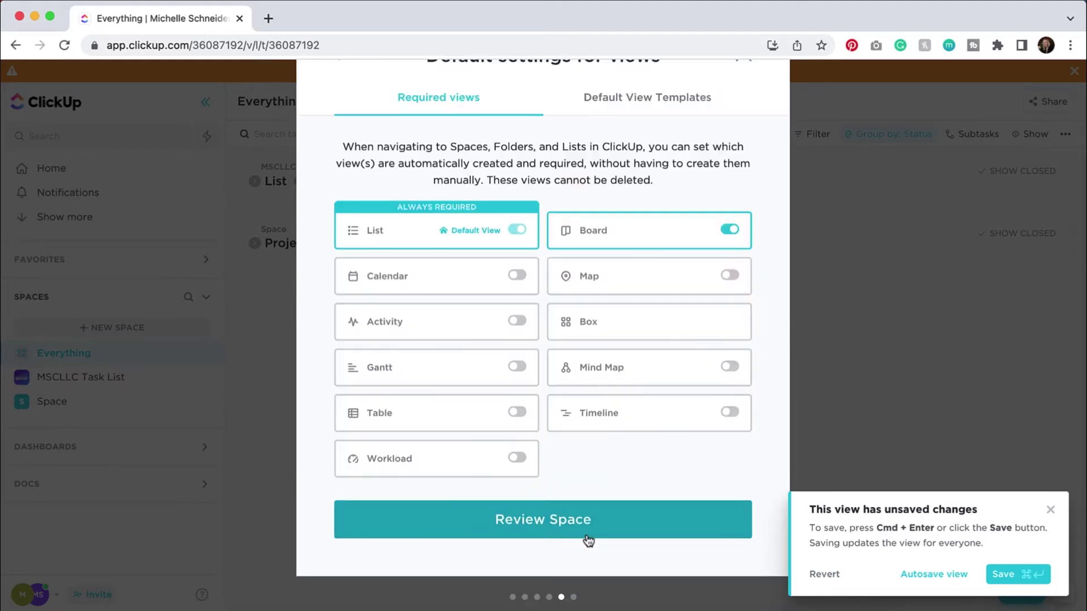
Step: Review the Demo Space summary and confirm with Create Space
{"action": "left_click", "coordinate": [589, 530]}
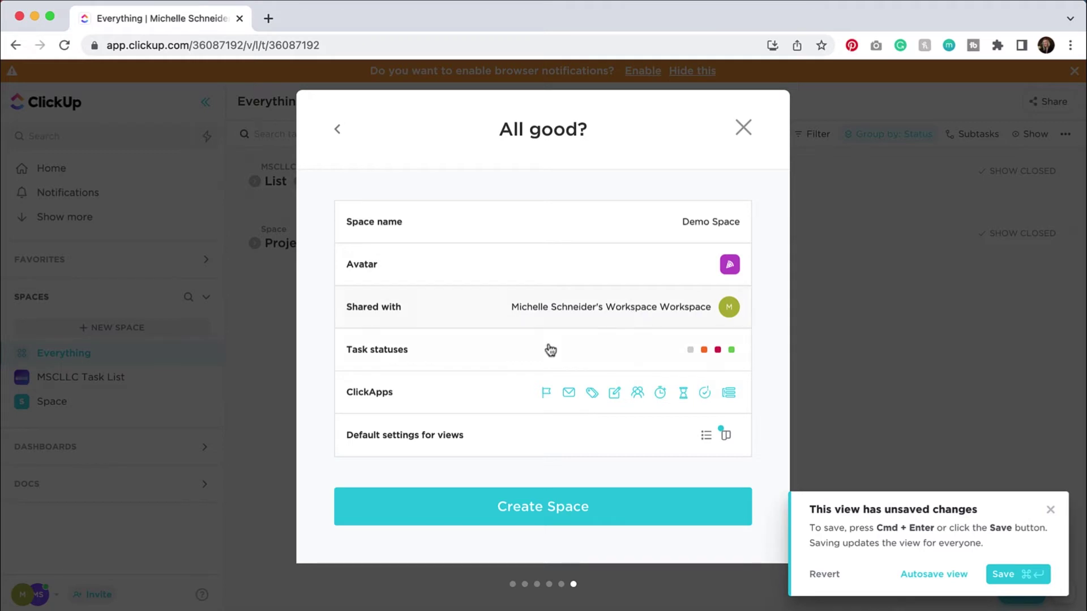
{"action": "mouse_move", "coordinate": [717, 357]}
{"action": "left_click", "coordinate": [580, 508]}
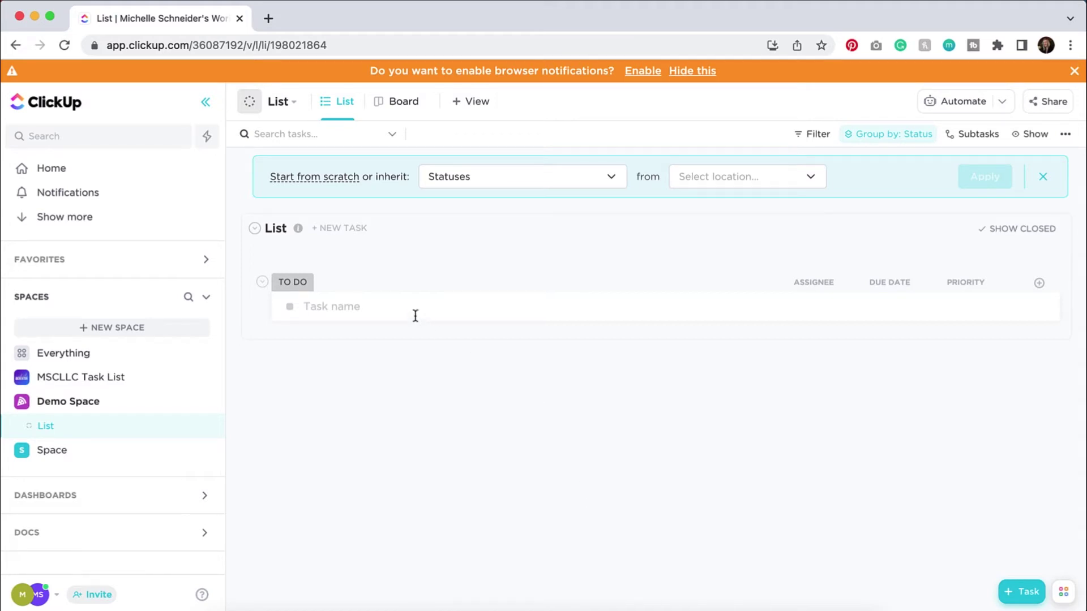
Step: Add tasks 'Write a blog for ABC' and 'Update website for XYZ', type 'Edit Photos', open the blog task
{"action": "left_click", "coordinate": [355, 306]}
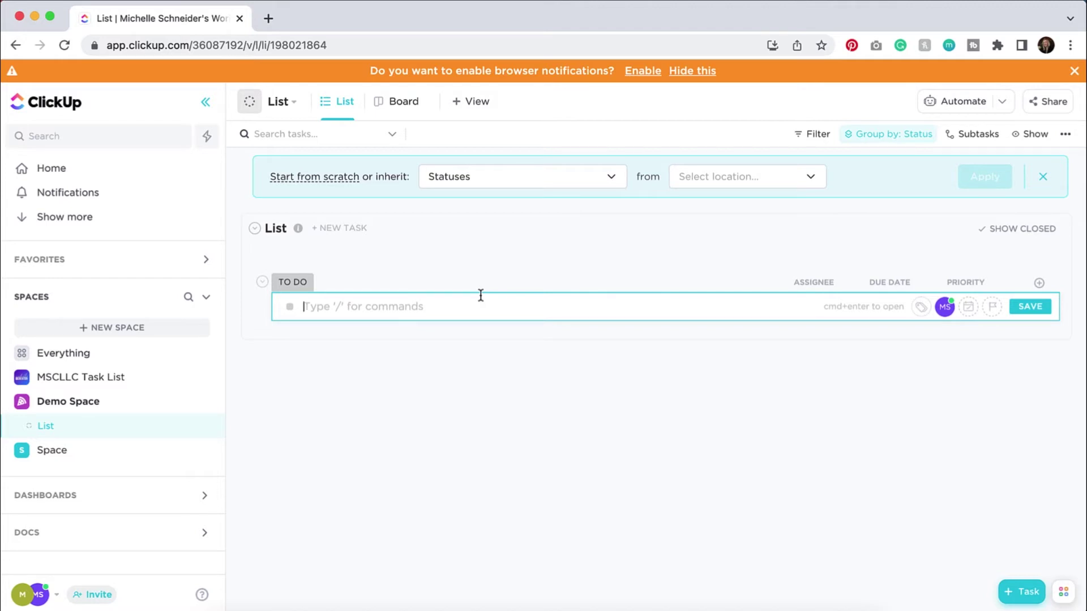
{"action": "type", "text": "Write a blog for ABC"}
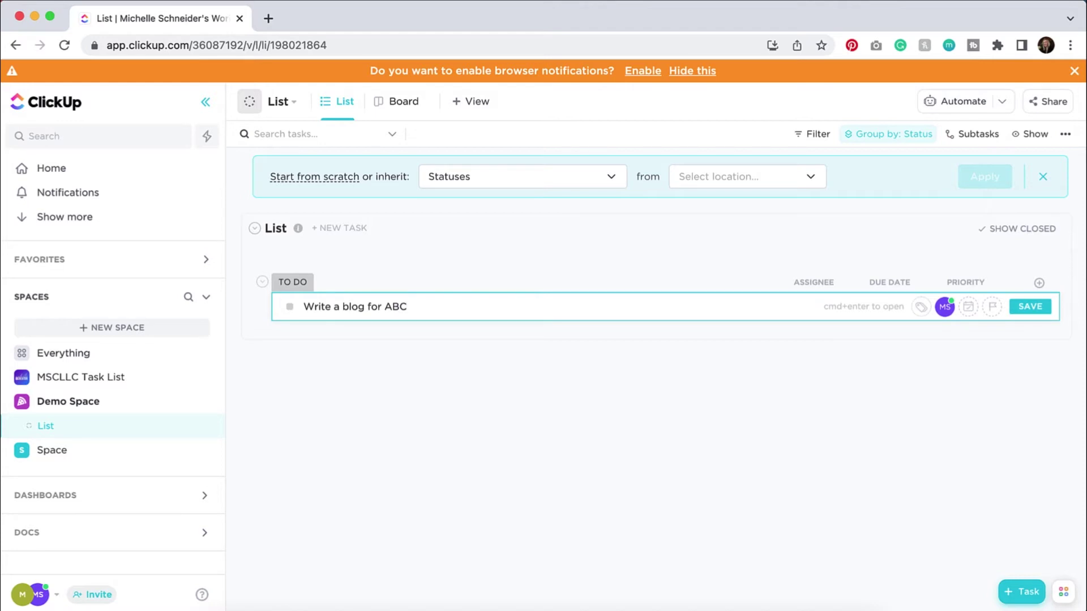
{"action": "left_click", "coordinate": [1030, 307]}
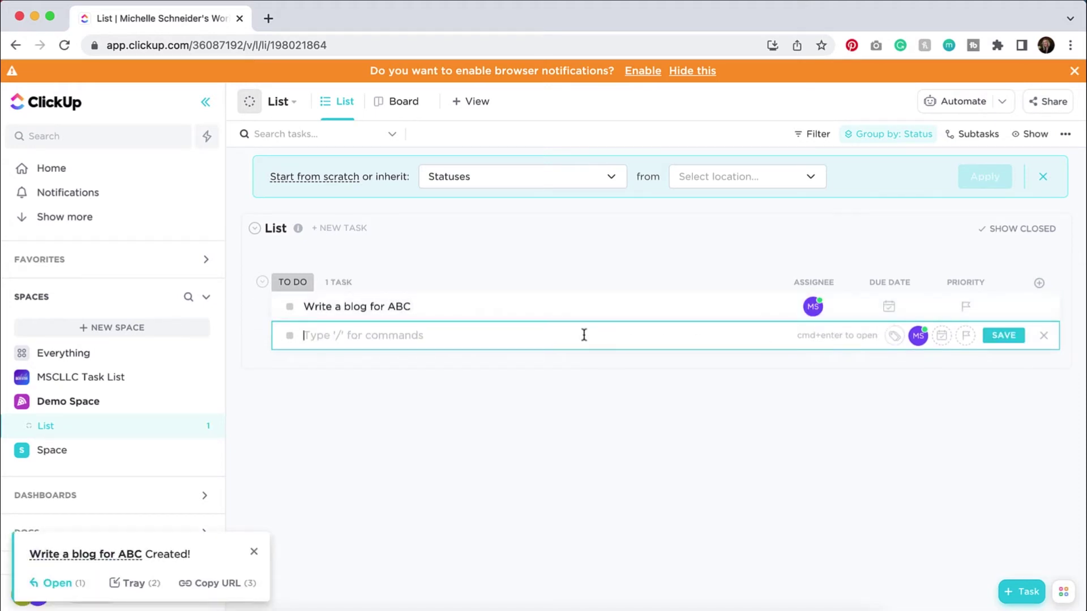
{"action": "type", "text": "Update website for XYZ"}
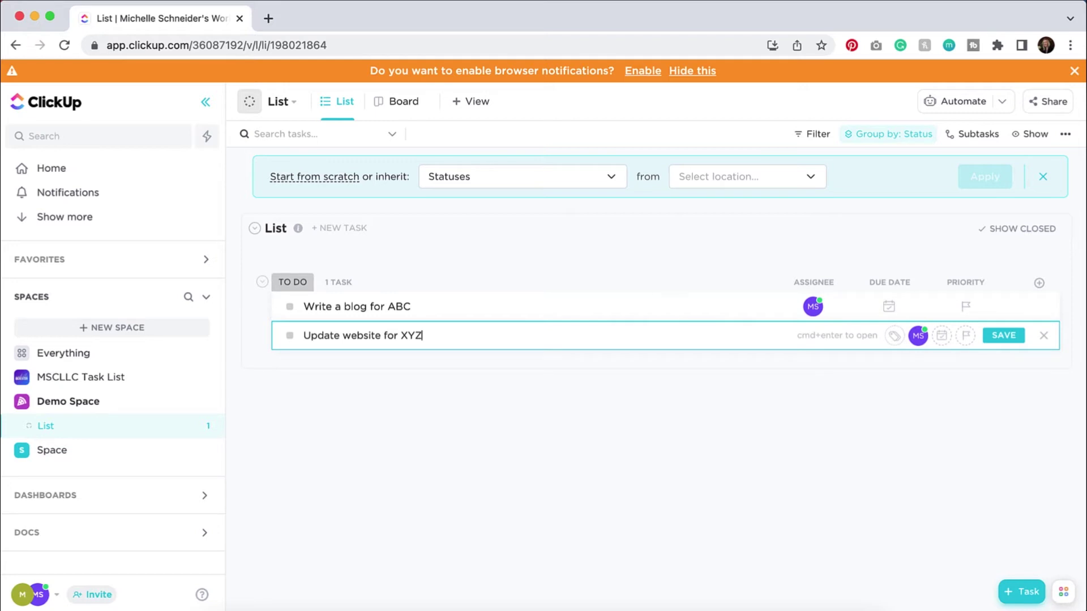
{"action": "key", "text": "Return"}
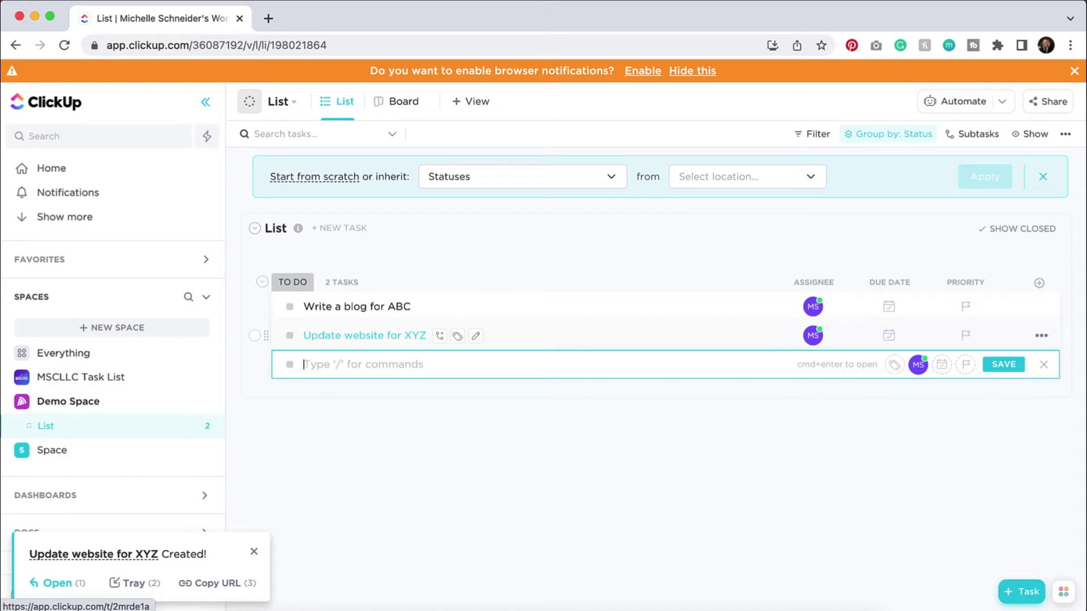
{"action": "type", "text": "Edit Photos"}
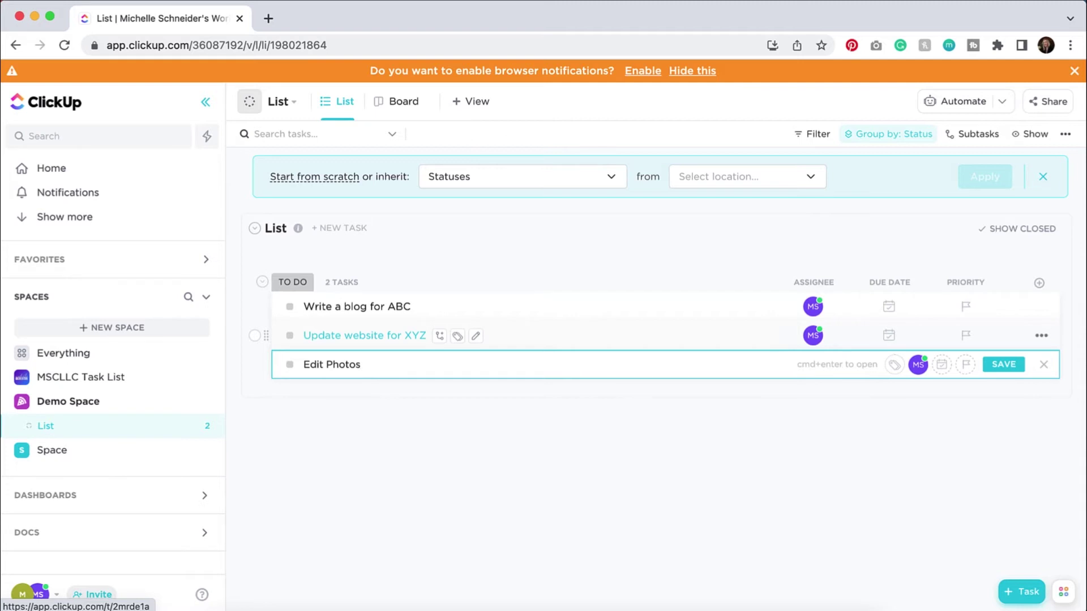
{"action": "left_click", "coordinate": [656, 308]}
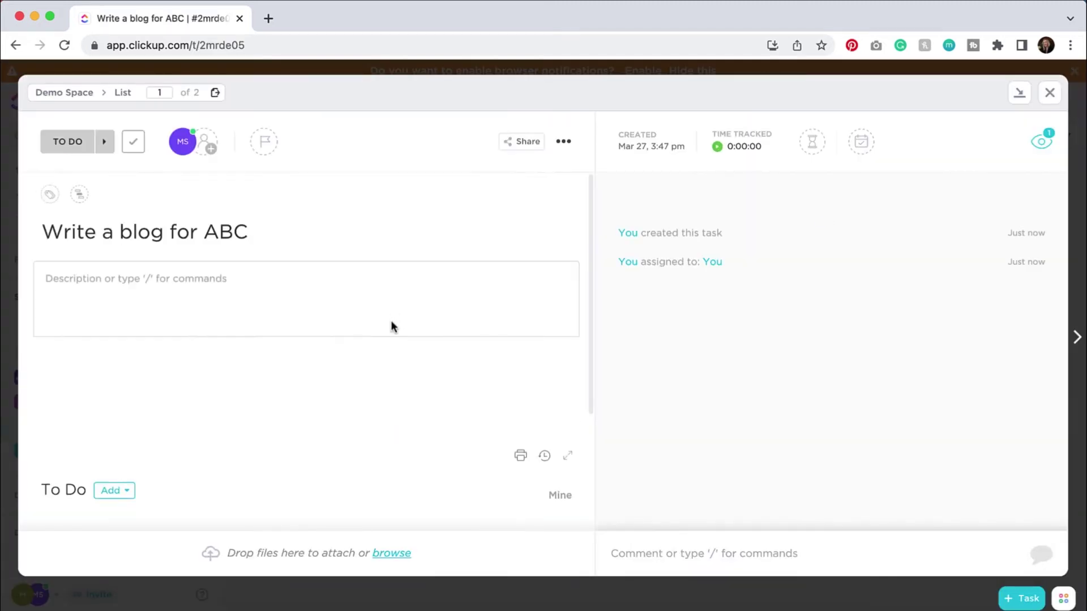
Step: Track about 12 seconds of time on Write a blog for ABC, then close the task
{"action": "left_click", "coordinate": [392, 321]}
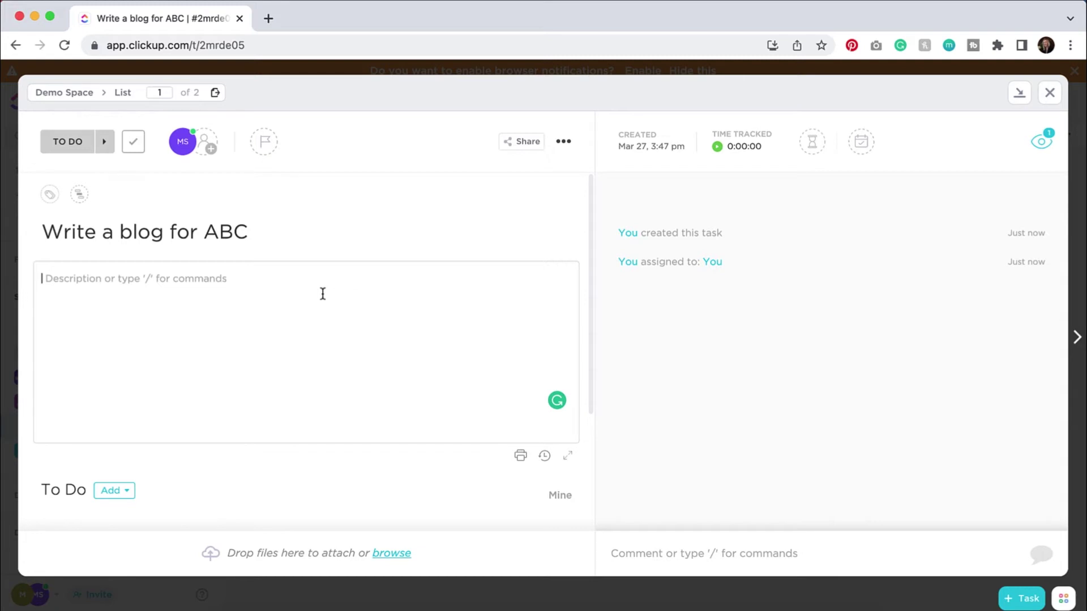
{"action": "left_click", "coordinate": [127, 491]}
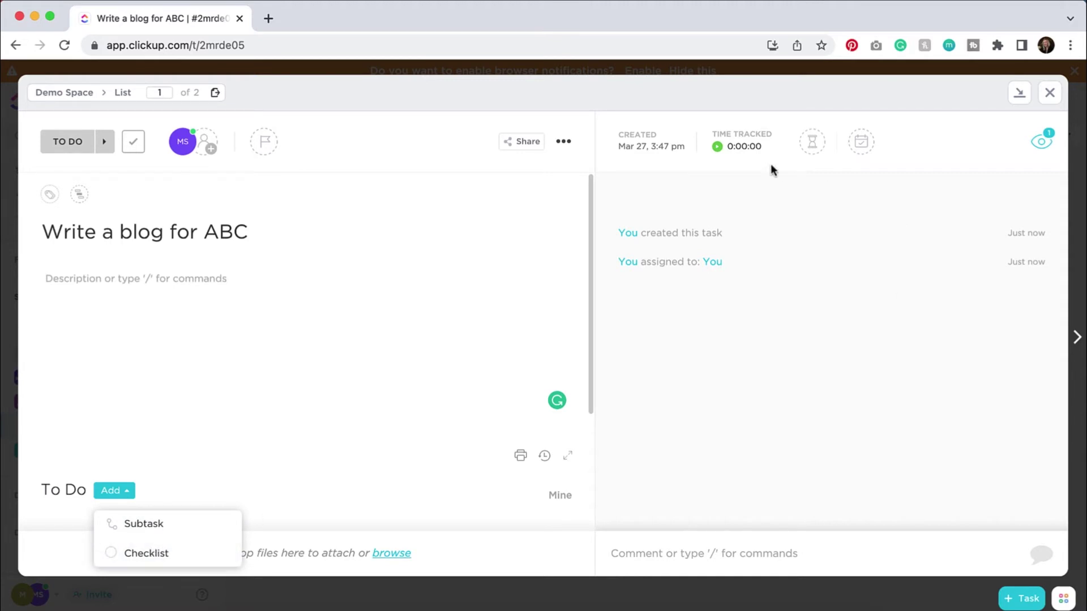
{"action": "left_click", "coordinate": [717, 146]}
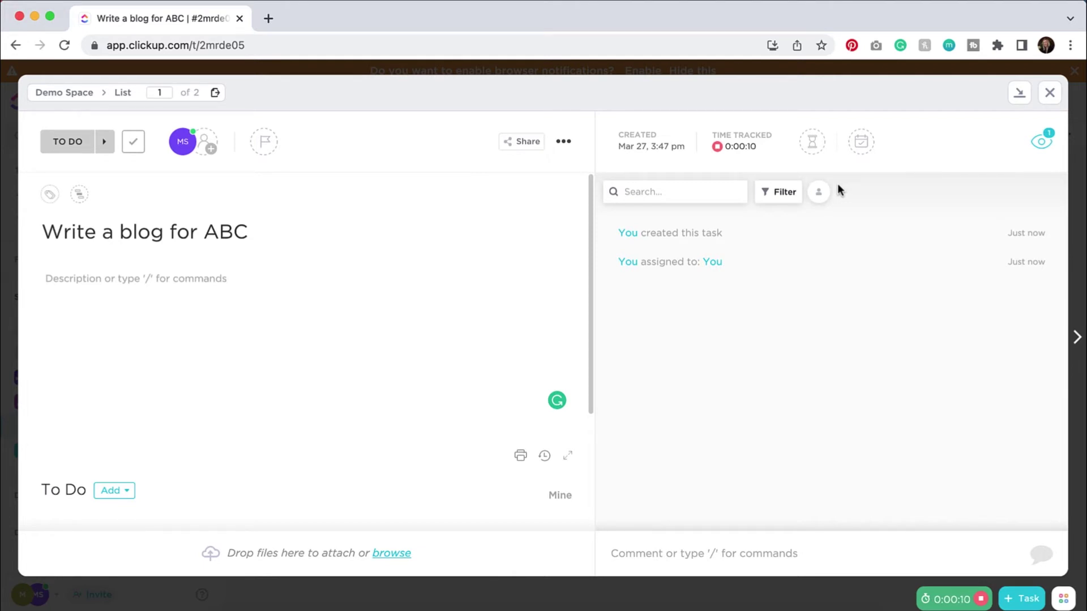
{"action": "left_click", "coordinate": [717, 147]}
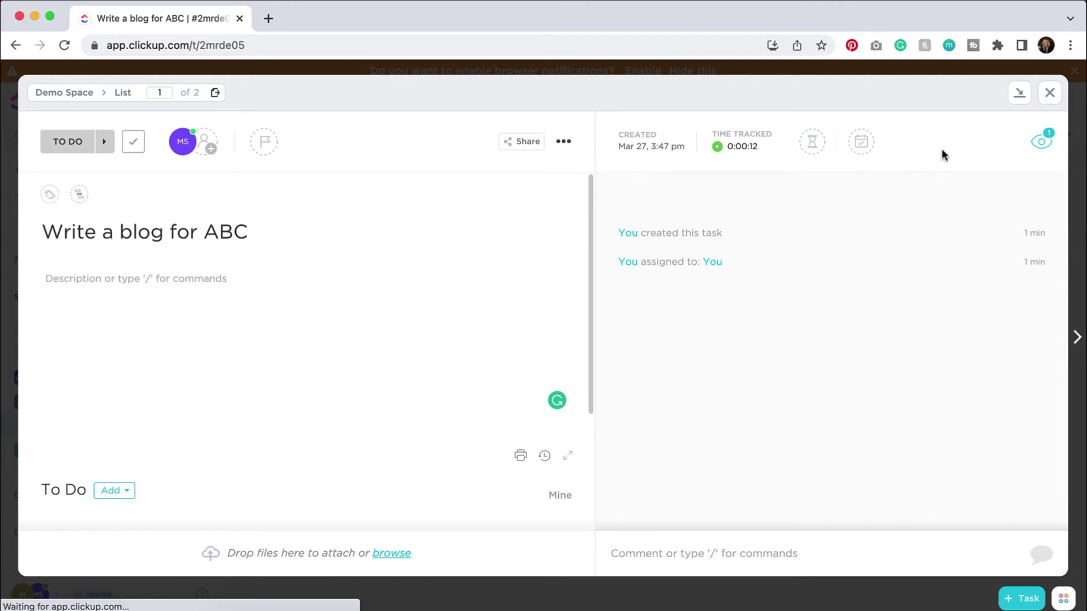
{"action": "left_click", "coordinate": [1050, 94]}
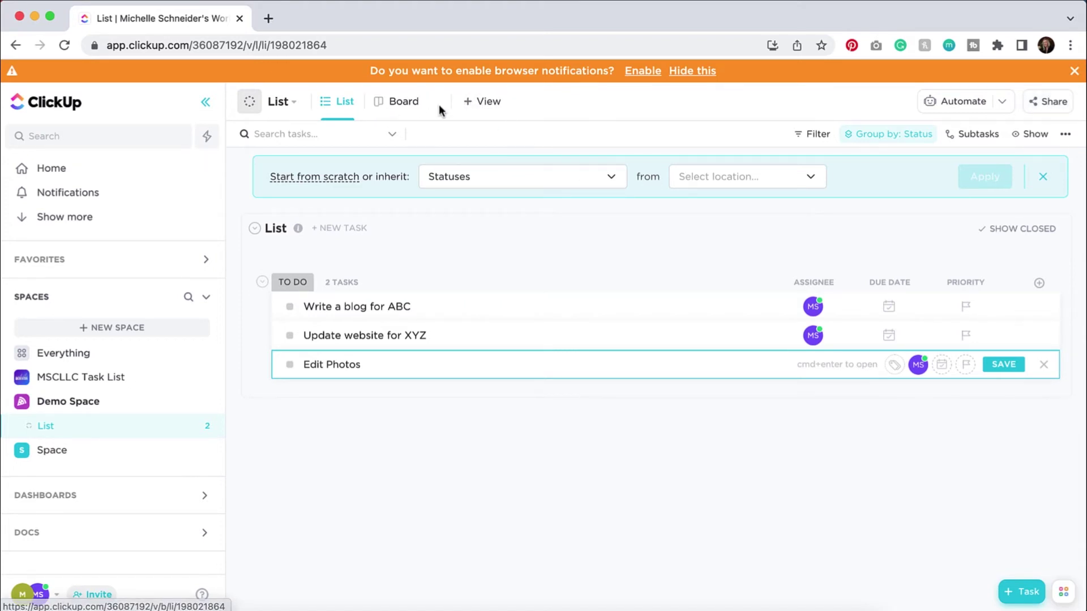
Step: In Board view, move Write a blog for ABC into the WAITING FOR NEXT STEP column
{"action": "left_click", "coordinate": [405, 103]}
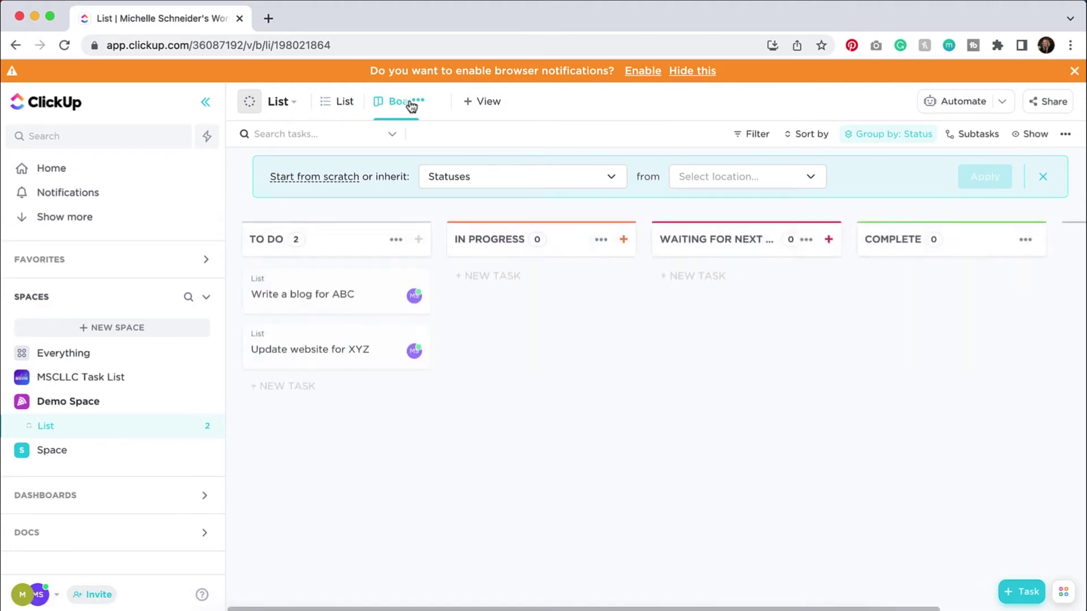
{"action": "left_click", "coordinate": [409, 108]}
{"action": "mouse_move", "coordinate": [374, 343]}
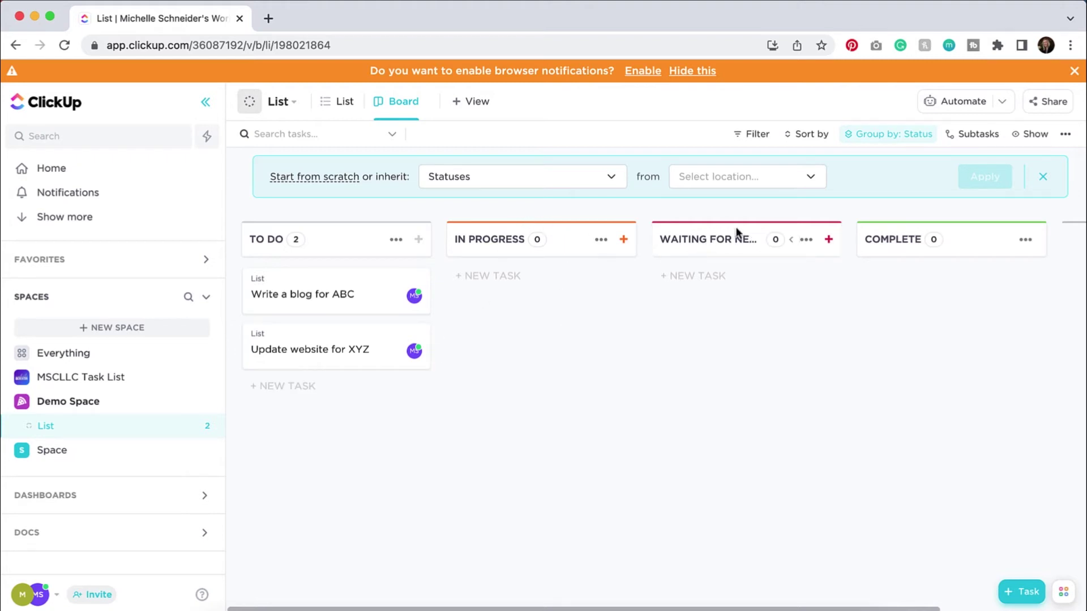
{"action": "left_click_drag", "start_coordinate": [294, 300], "coordinate": [696, 300]}
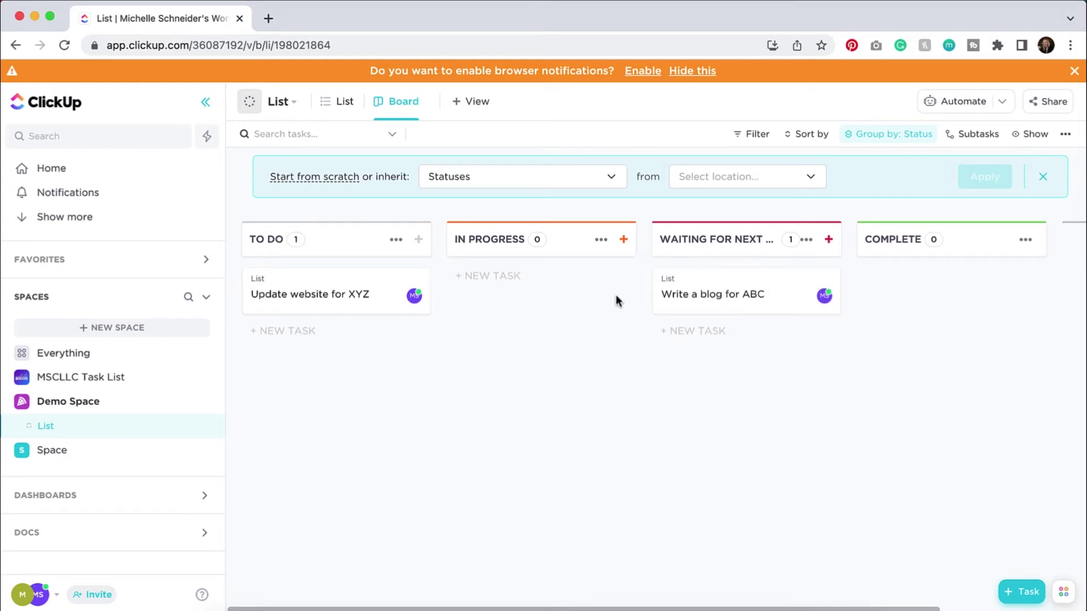
{"action": "left_click", "coordinate": [474, 102]}
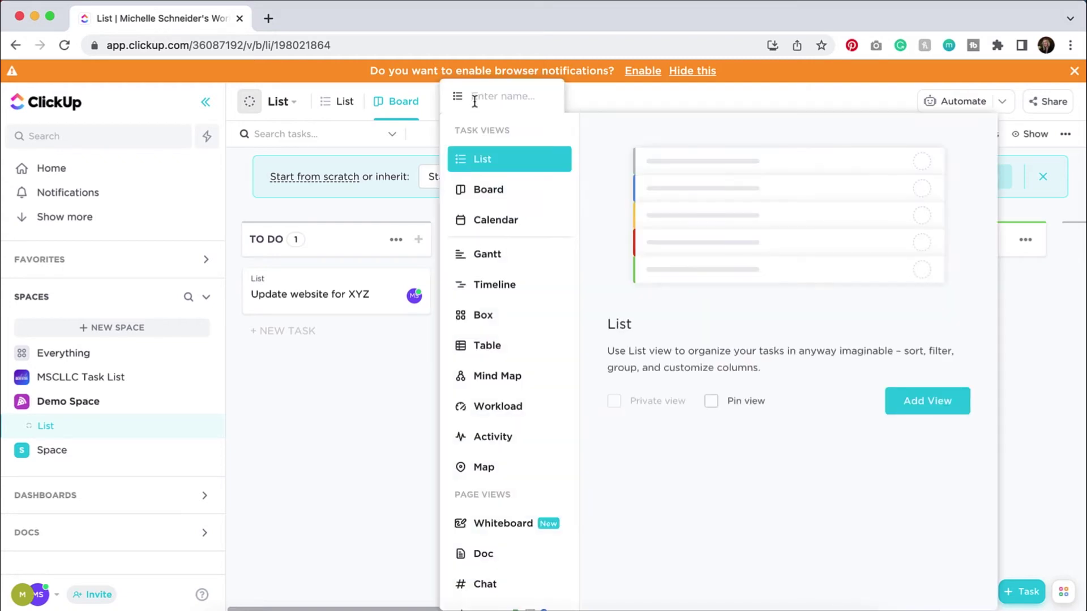
Step: Add a Table view to Demo Space
{"action": "left_click", "coordinate": [517, 346]}
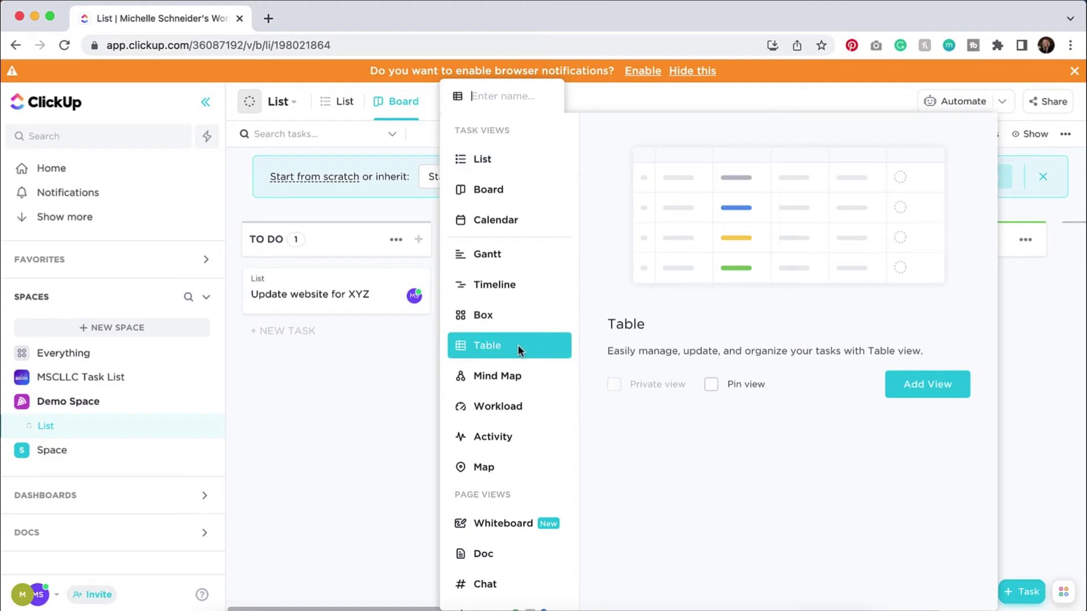
{"action": "left_click", "coordinate": [926, 387]}
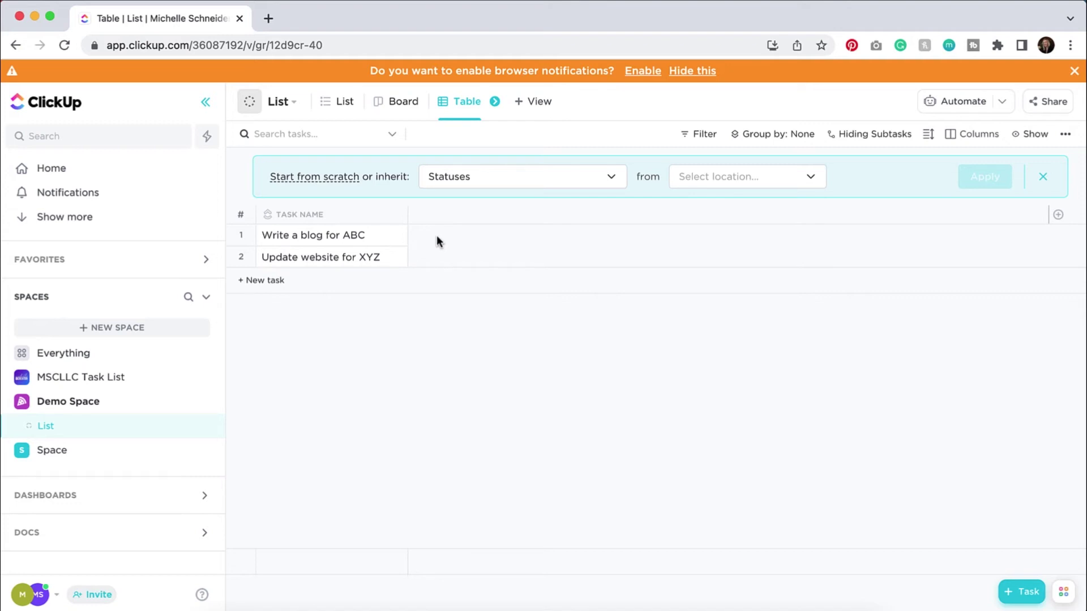
{"action": "left_click", "coordinate": [366, 237]}
Step: Add a Due Date date column and set Write a blog for ABC due 4/13/22
{"action": "left_click", "coordinate": [1058, 217]}
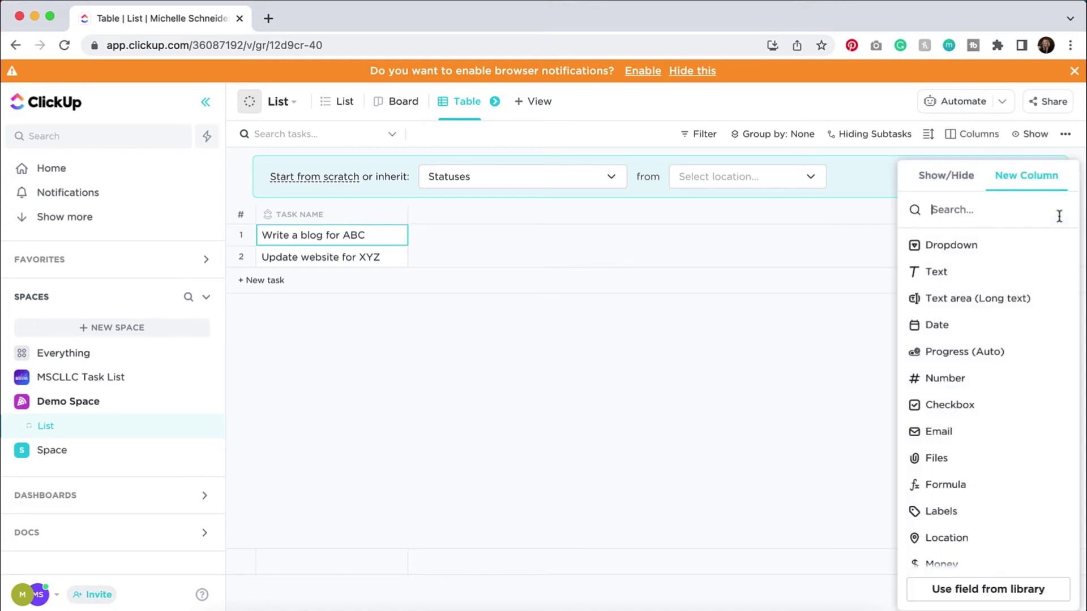
{"action": "left_click", "coordinate": [958, 336]}
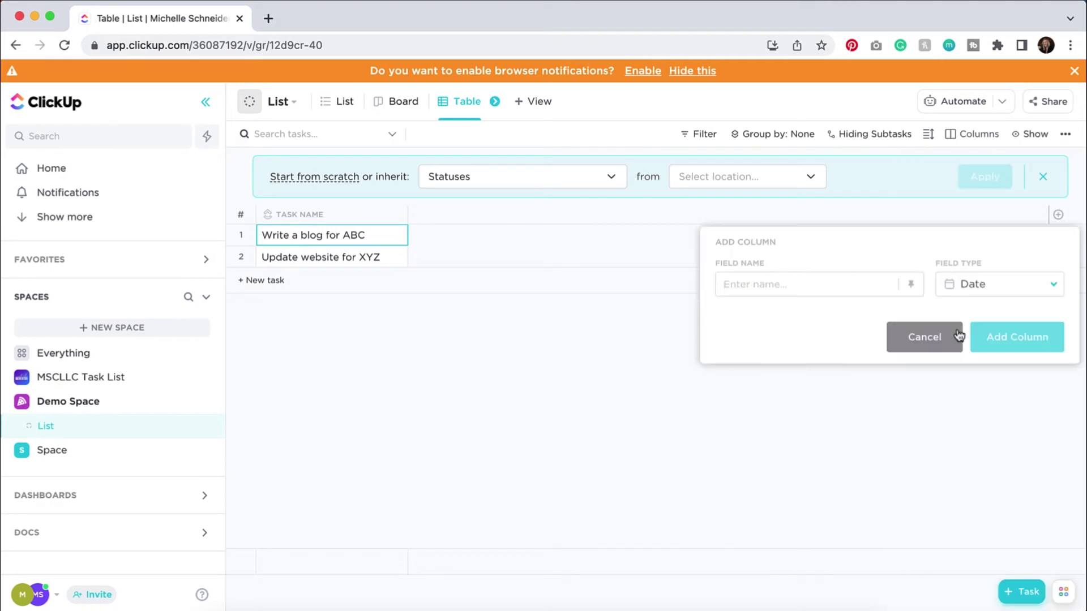
{"action": "type", "text": "Due Date"}
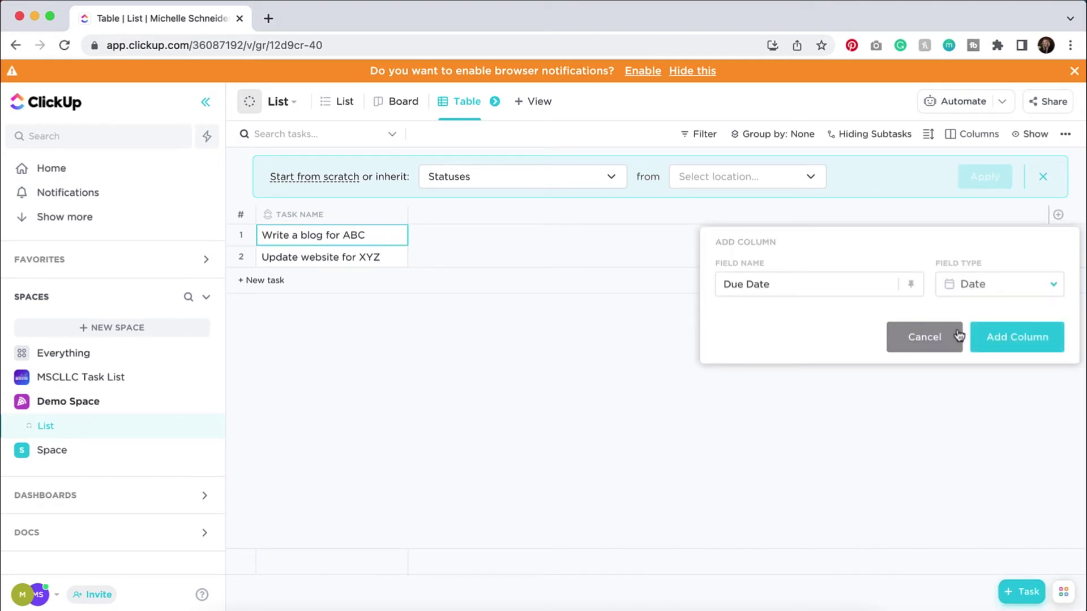
{"action": "left_click", "coordinate": [1018, 340]}
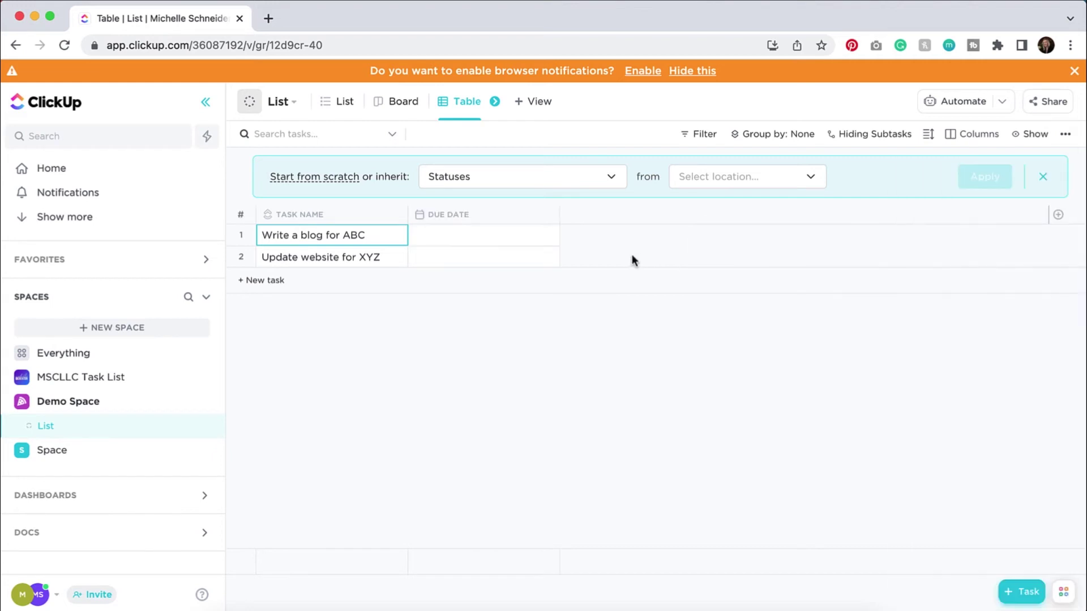
{"action": "left_click", "coordinate": [470, 234]}
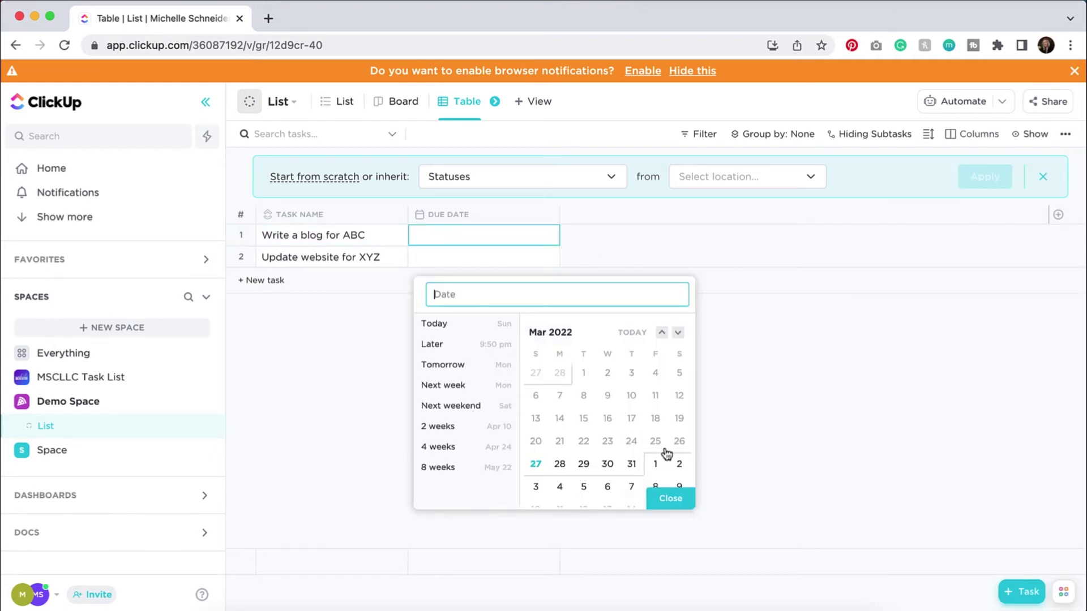
{"action": "scroll", "coordinate": [659, 453], "scroll_direction": "down", "scroll_amount": 3}
{"action": "left_click", "coordinate": [608, 461]}
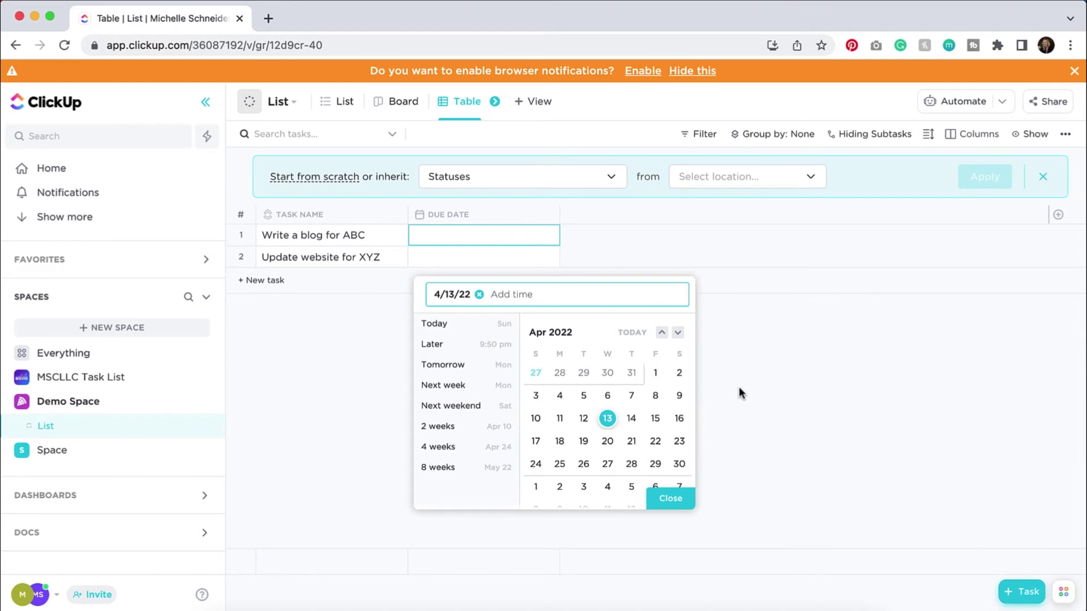
{"action": "left_click", "coordinate": [589, 260]}
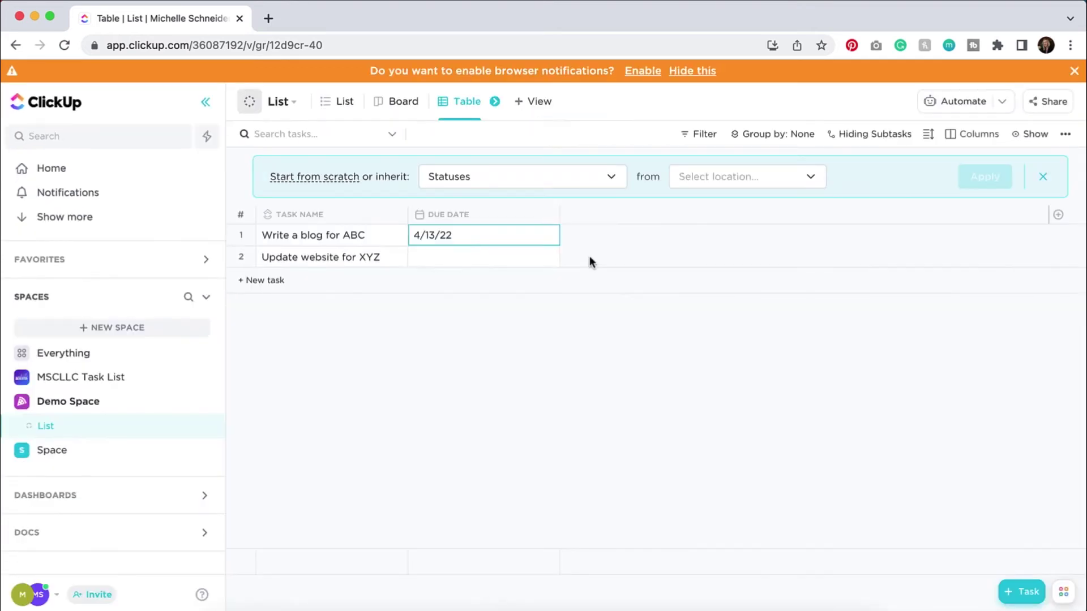
Step: Start a Client dropdown column with an ABC option coloured light blue
{"action": "left_click", "coordinate": [1060, 218]}
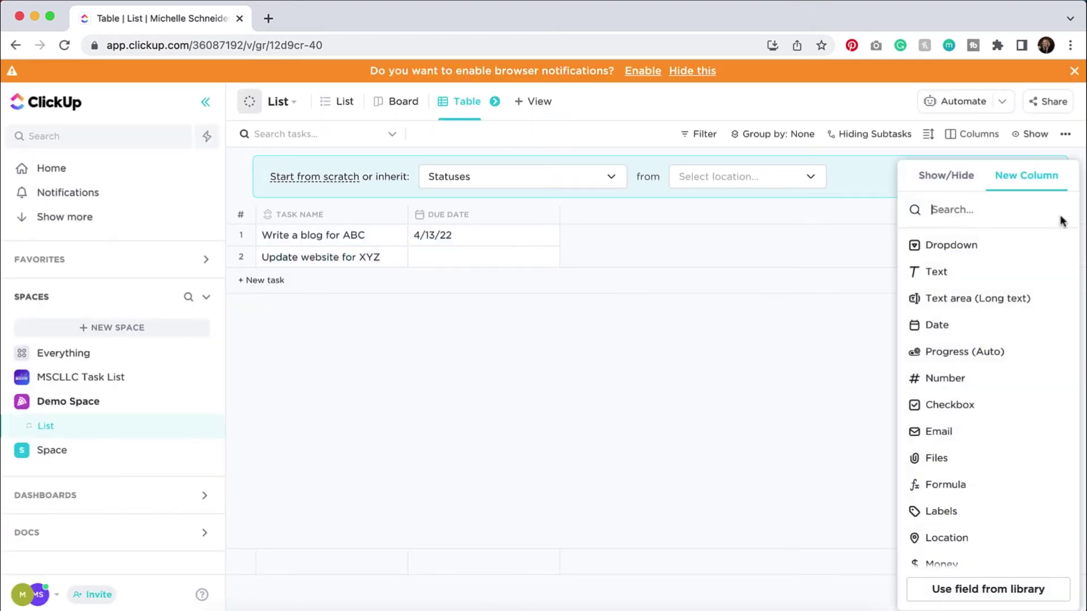
{"action": "left_click", "coordinate": [996, 258]}
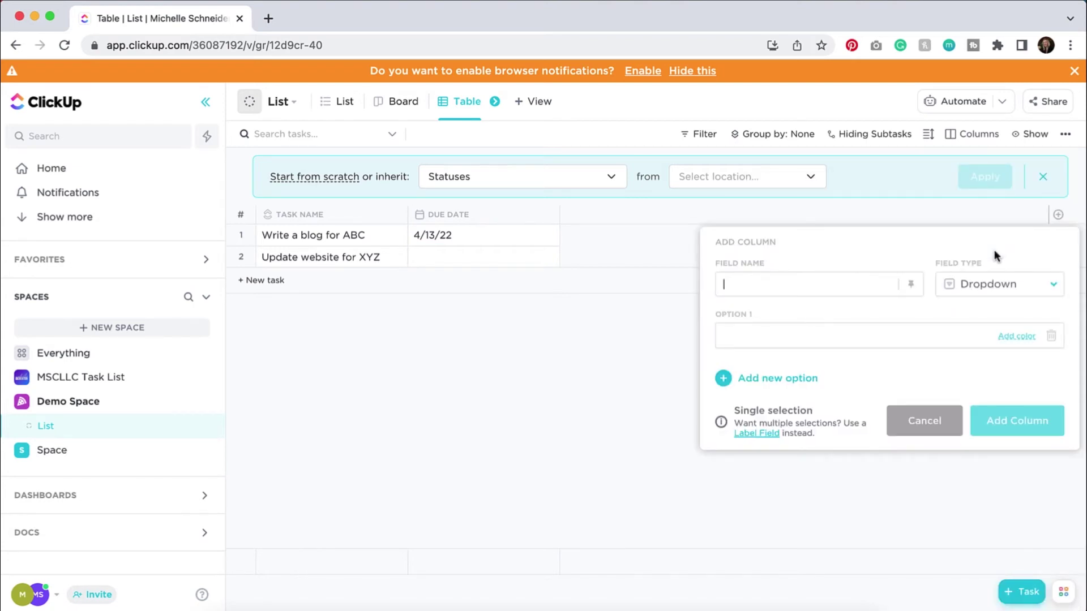
{"action": "type", "text": "Client"}
{"action": "type", "text": "ABC"}
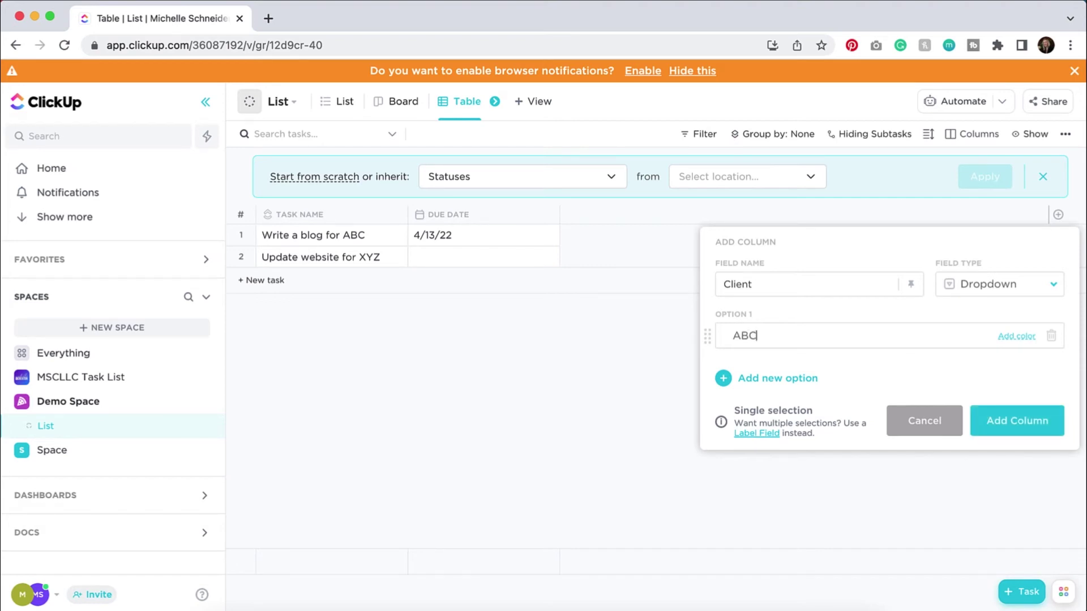
{"action": "left_click", "coordinate": [1024, 336]}
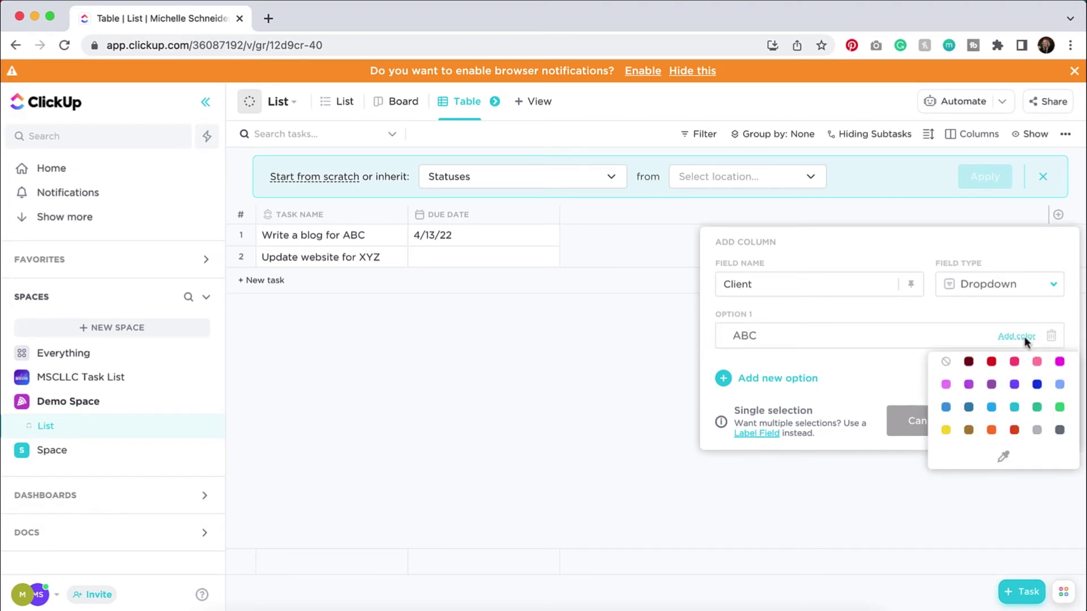
{"action": "left_click", "coordinate": [1060, 385]}
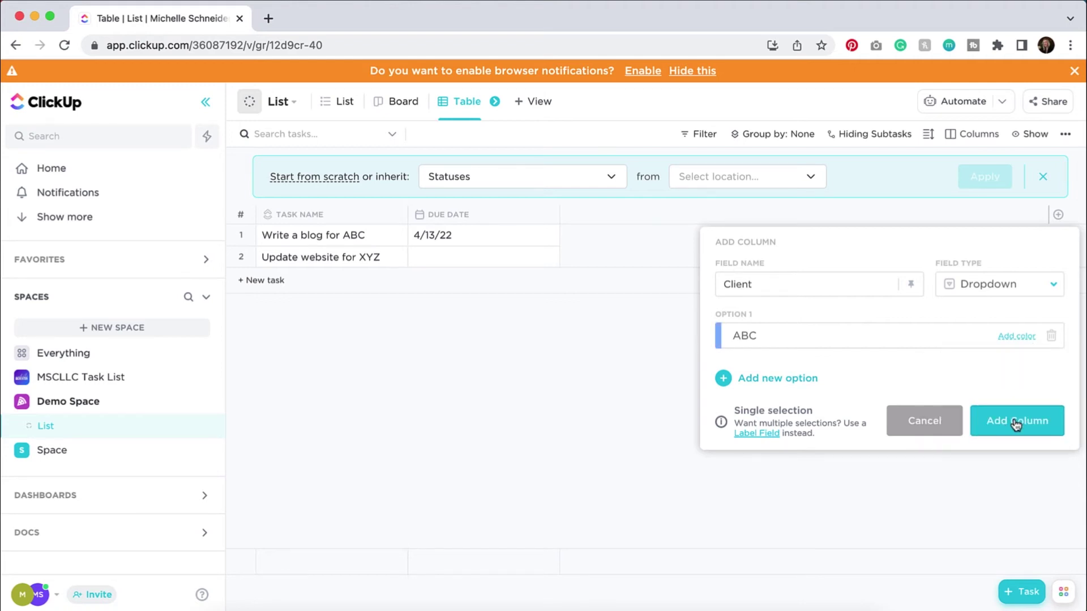
Step: Add an XYZ option in custom lime green #acf140 and create the Client column
{"action": "left_click", "coordinate": [786, 378]}
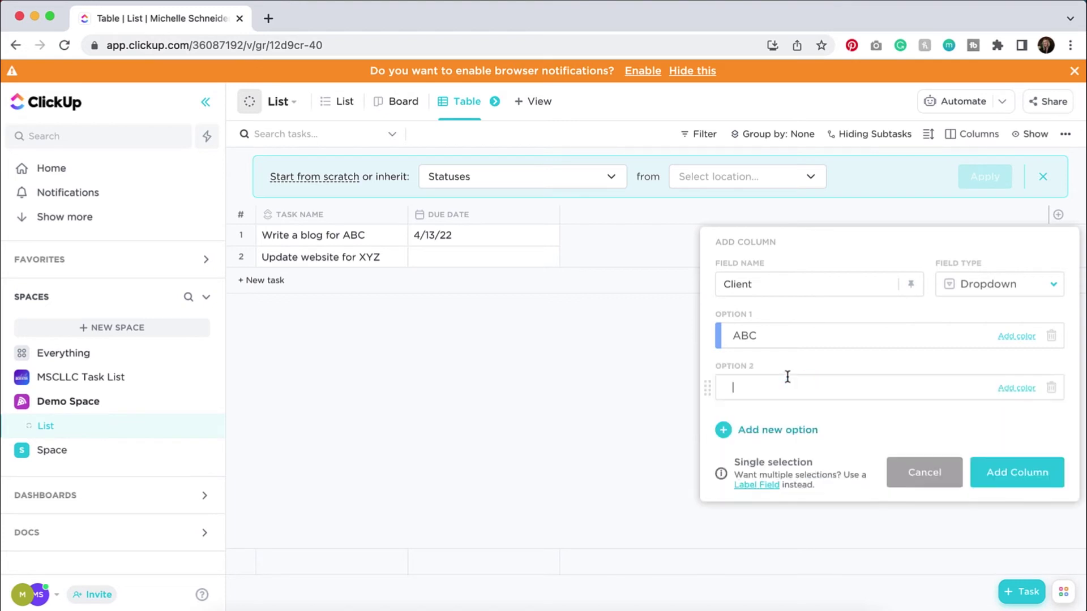
{"action": "type", "text": "XYZ"}
{"action": "left_click", "coordinate": [1019, 389]}
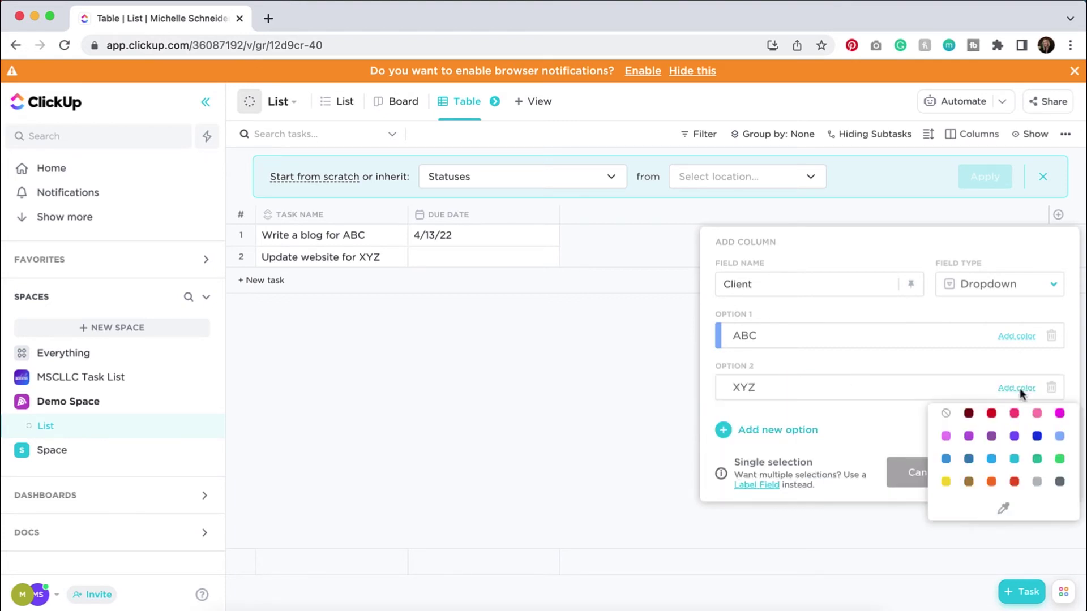
{"action": "left_click", "coordinate": [1006, 511]}
{"action": "left_click_drag", "start_coordinate": [987, 383], "coordinate": [1013, 384]}
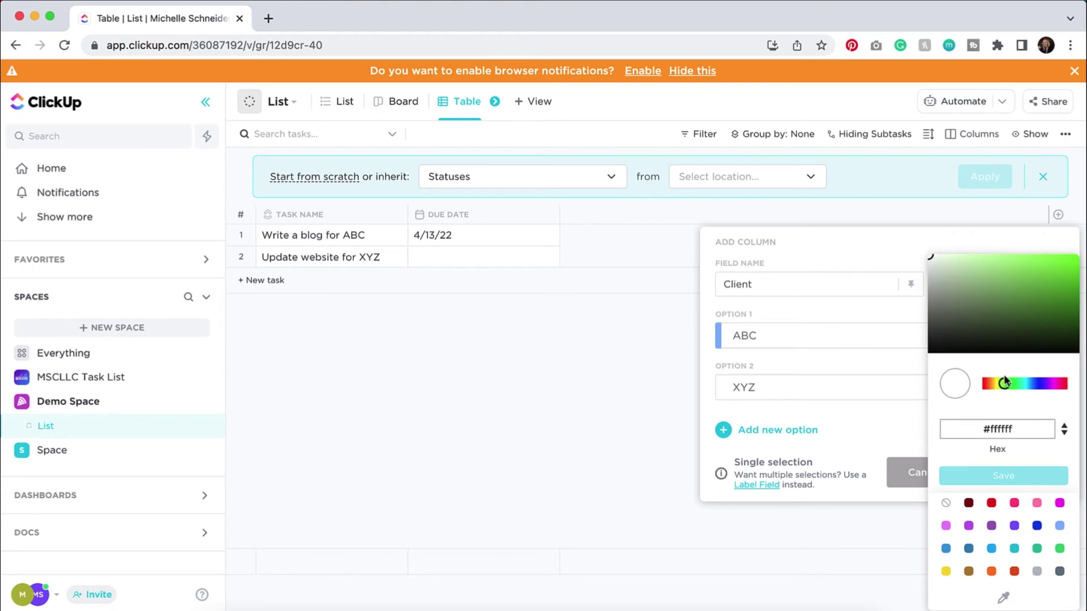
{"action": "left_click_drag", "start_coordinate": [1040, 280], "coordinate": [1038, 259]}
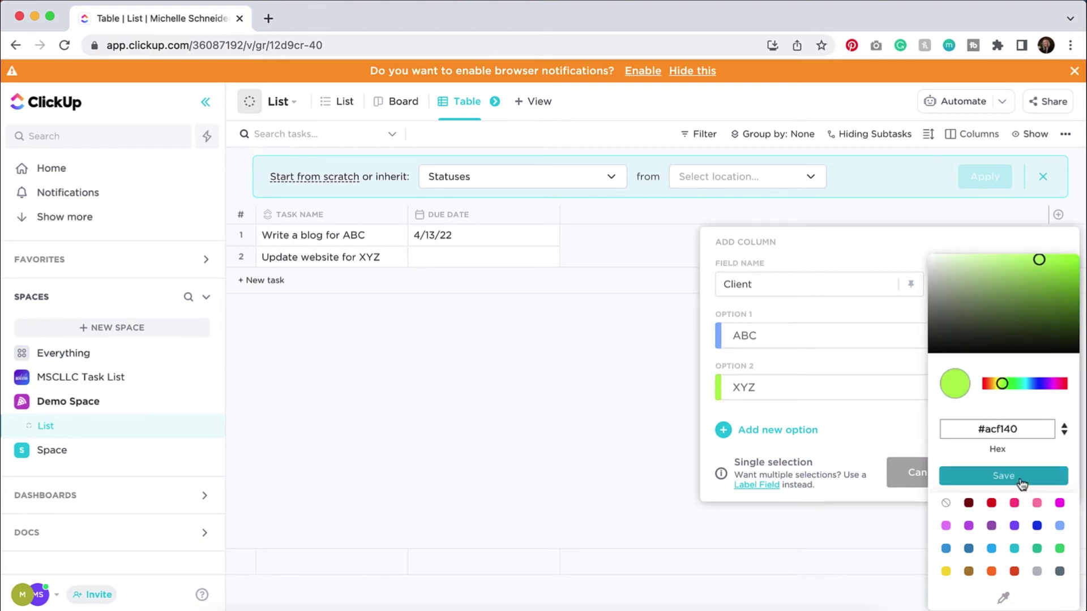
{"action": "left_click", "coordinate": [1020, 481]}
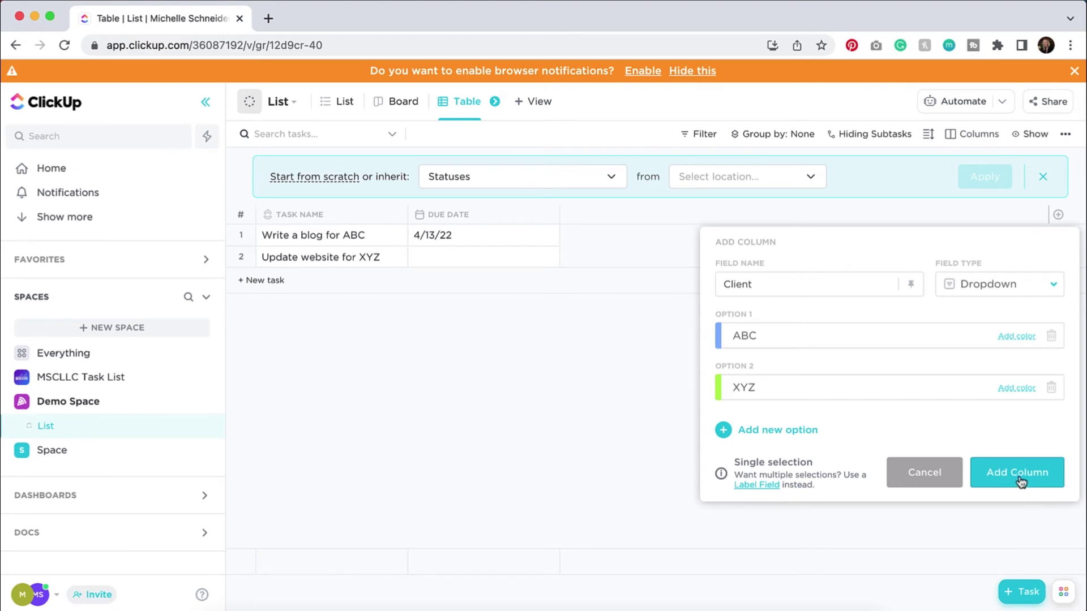
{"action": "left_click", "coordinate": [1019, 486]}
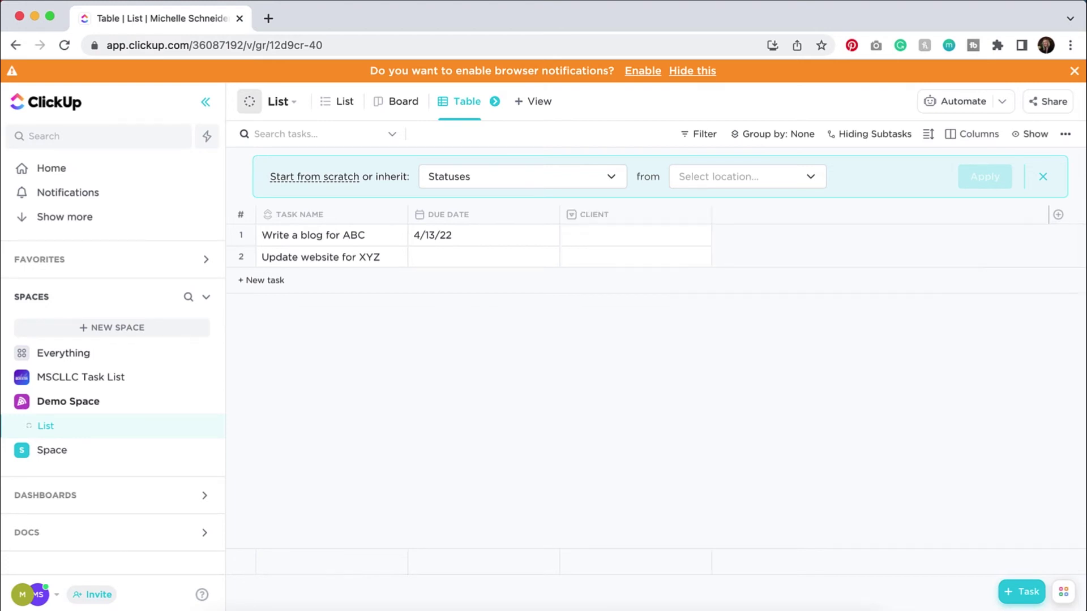
Step: Set Client to ABC for the blog task and XYZ for the website task
{"action": "left_click", "coordinate": [681, 236]}
{"action": "left_click", "coordinate": [669, 369]}
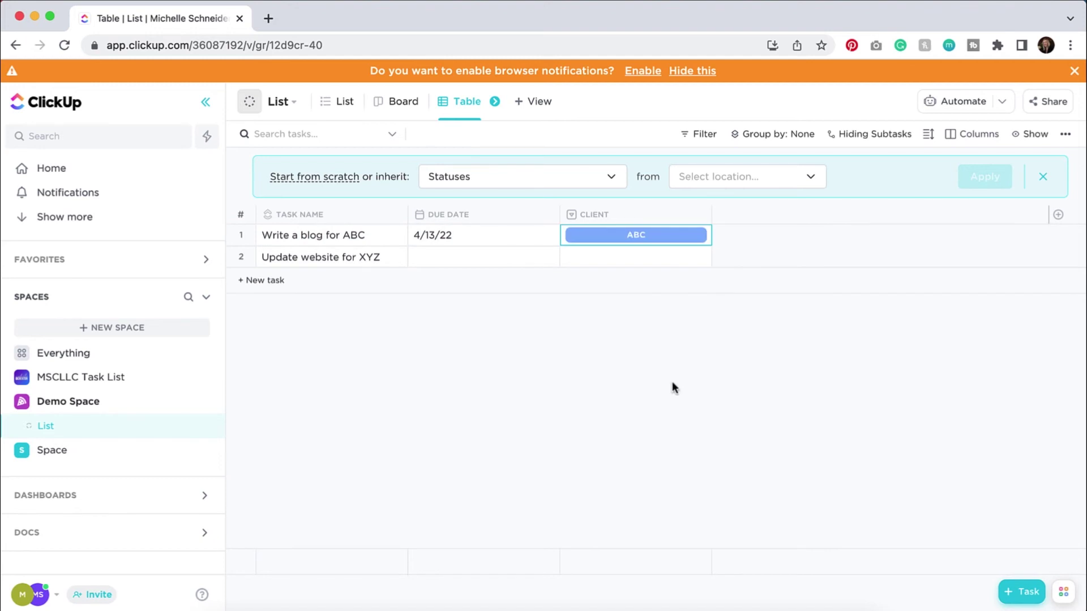
{"action": "left_click", "coordinate": [646, 257]}
{"action": "left_click", "coordinate": [651, 417]}
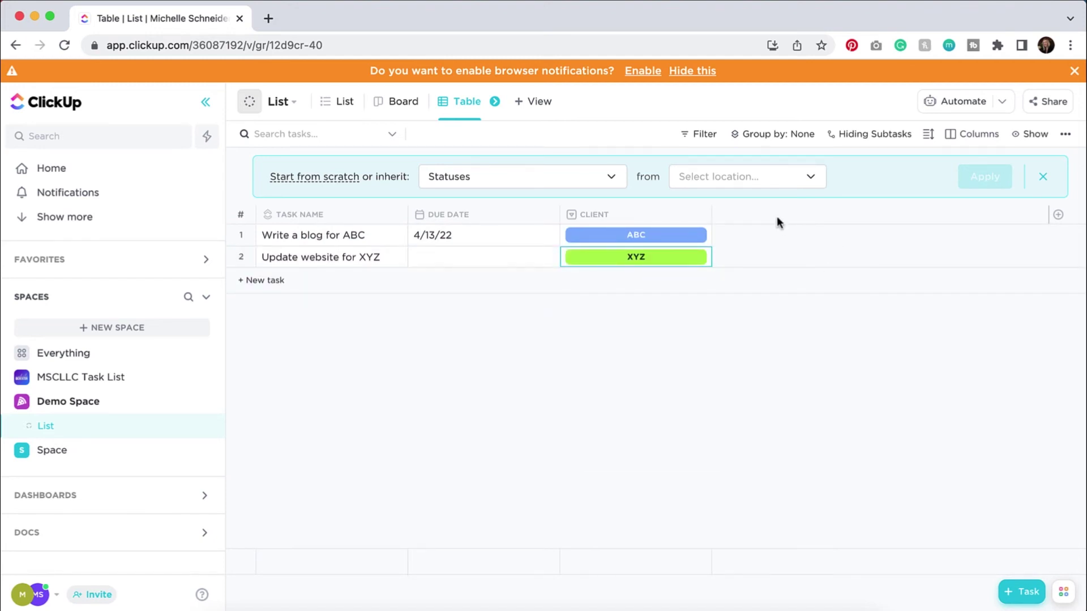
{"action": "left_click", "coordinate": [271, 281]}
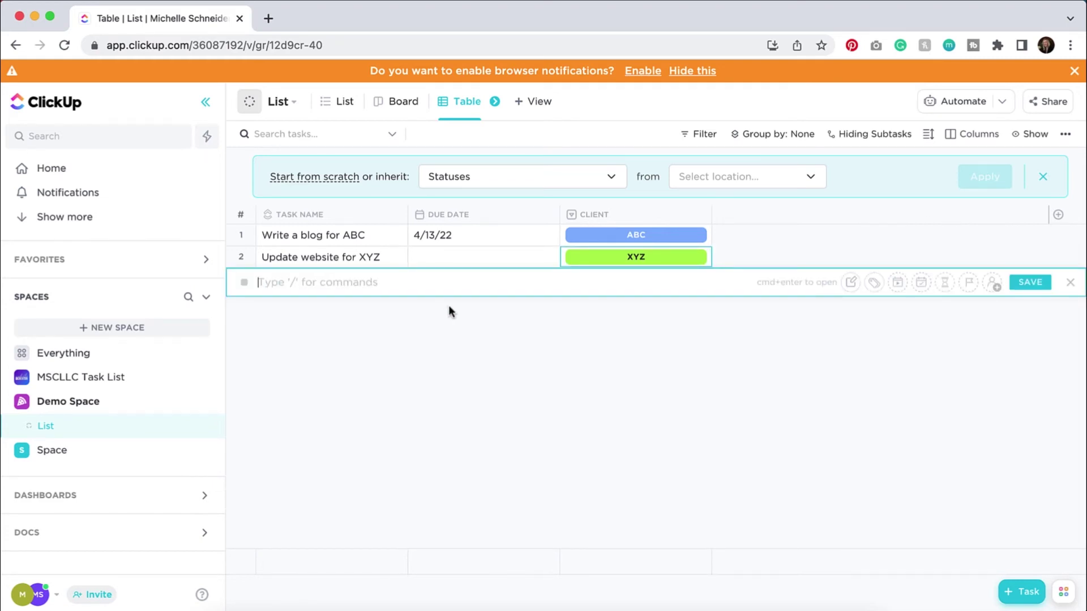
Step: Add the task 'Edit photos for email' with client ABC, then sort the table by Client
{"action": "type", "text": "Edit photos for email"}
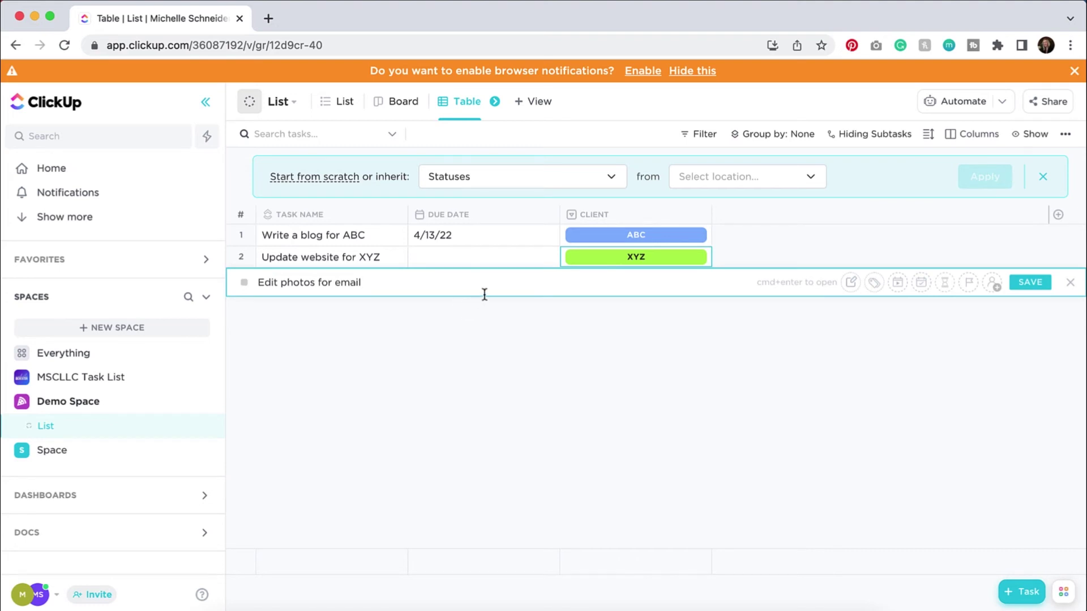
{"action": "left_click", "coordinate": [1025, 287]}
{"action": "left_click", "coordinate": [631, 279]}
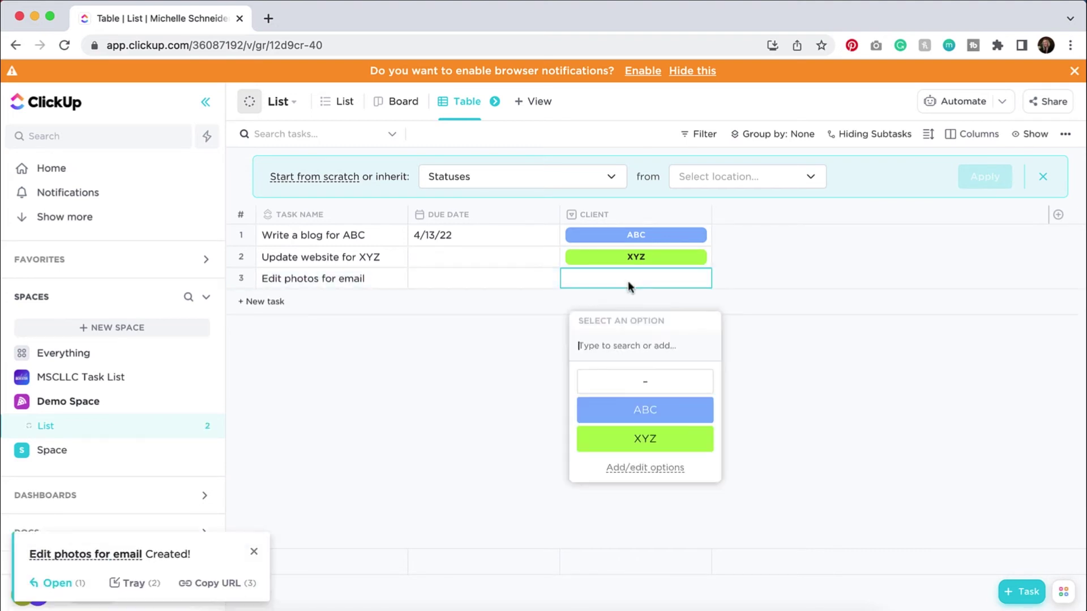
{"action": "left_click", "coordinate": [645, 410]}
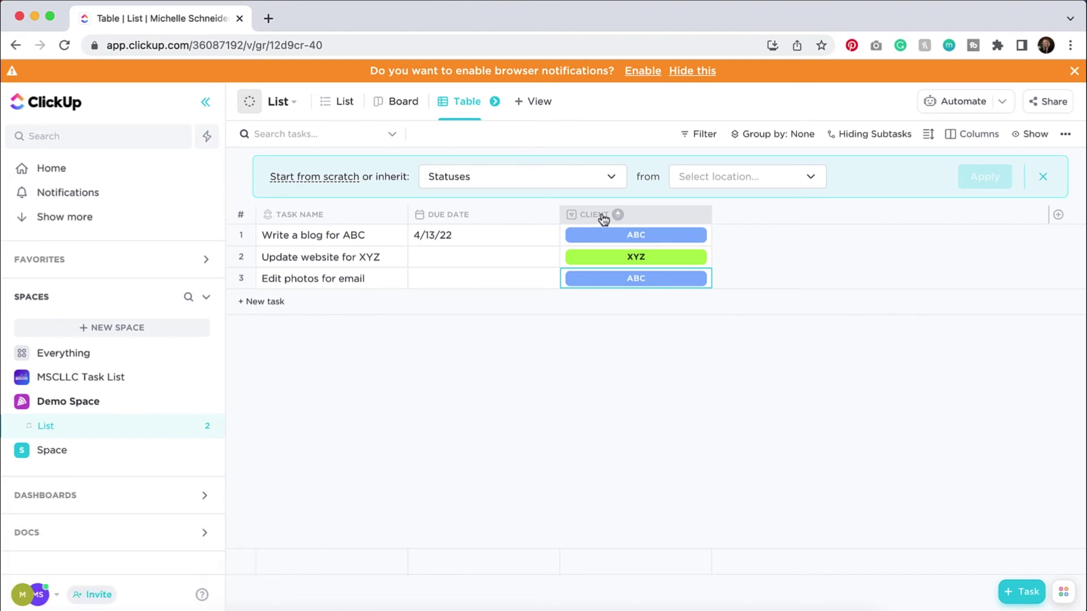
{"action": "left_click", "coordinate": [620, 216]}
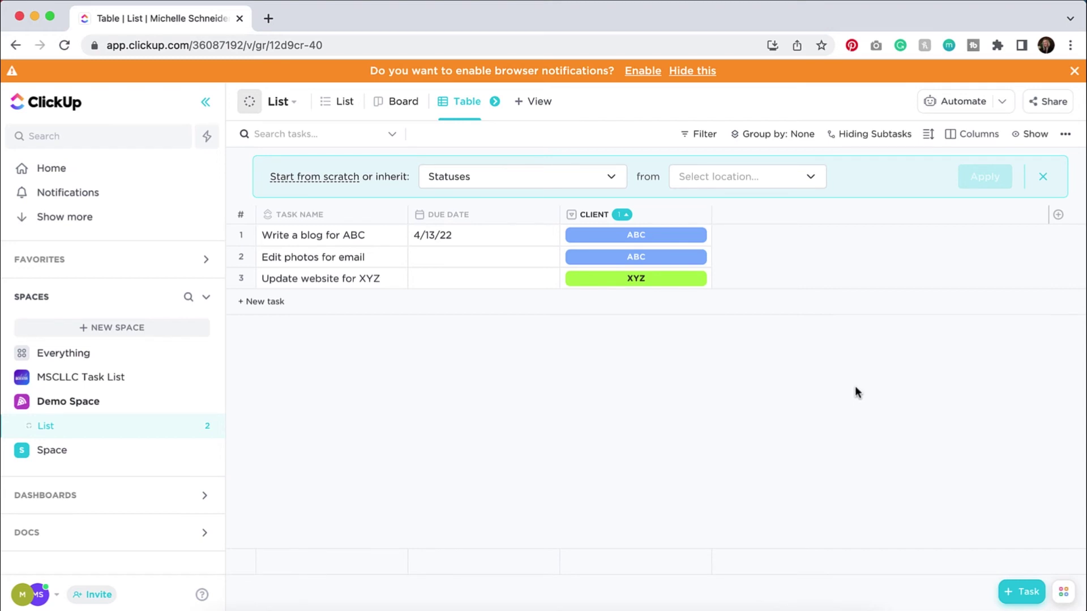
{"action": "left_click", "coordinate": [1058, 214]}
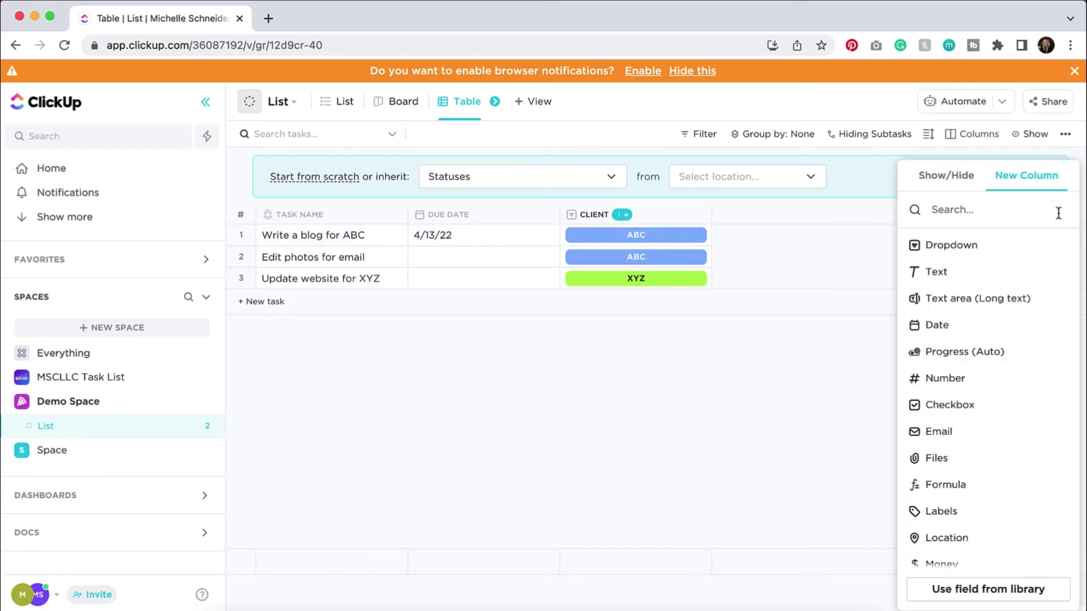
Step: Start a dropdown column named 'Priority' with a pink 'High Priority' option
{"action": "left_click", "coordinate": [1019, 245]}
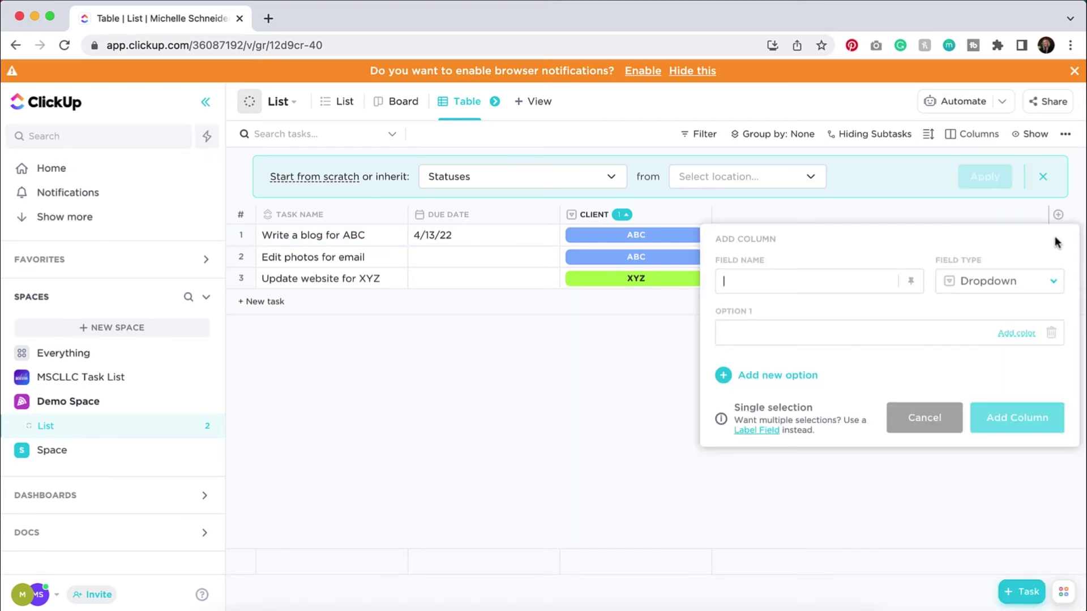
{"action": "type", "text": "Priority"}
{"action": "left_click", "coordinate": [864, 336]}
{"action": "type", "text": "High Priority"}
{"action": "left_click", "coordinate": [1016, 333]}
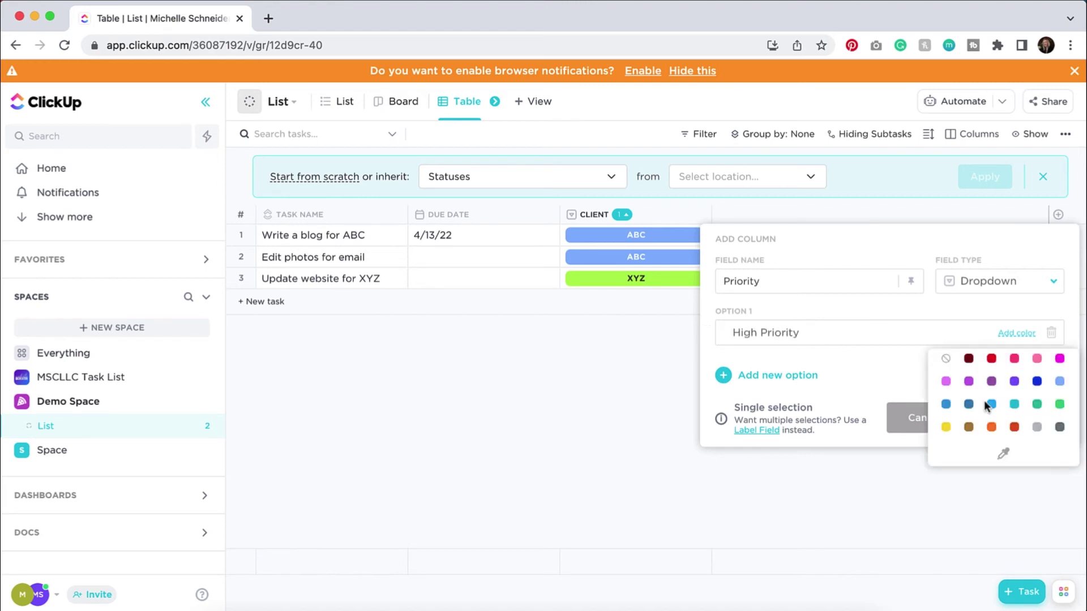
{"action": "left_click", "coordinate": [1014, 360]}
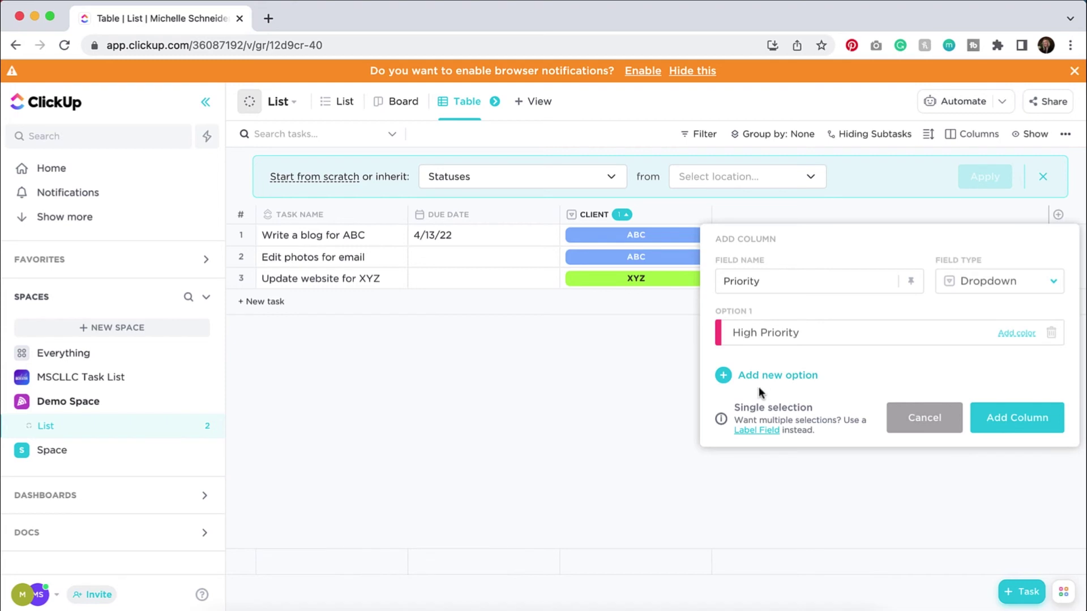
Step: Add a 'Moderate Priority' option coloured golden yellow
{"action": "left_click", "coordinate": [770, 375]}
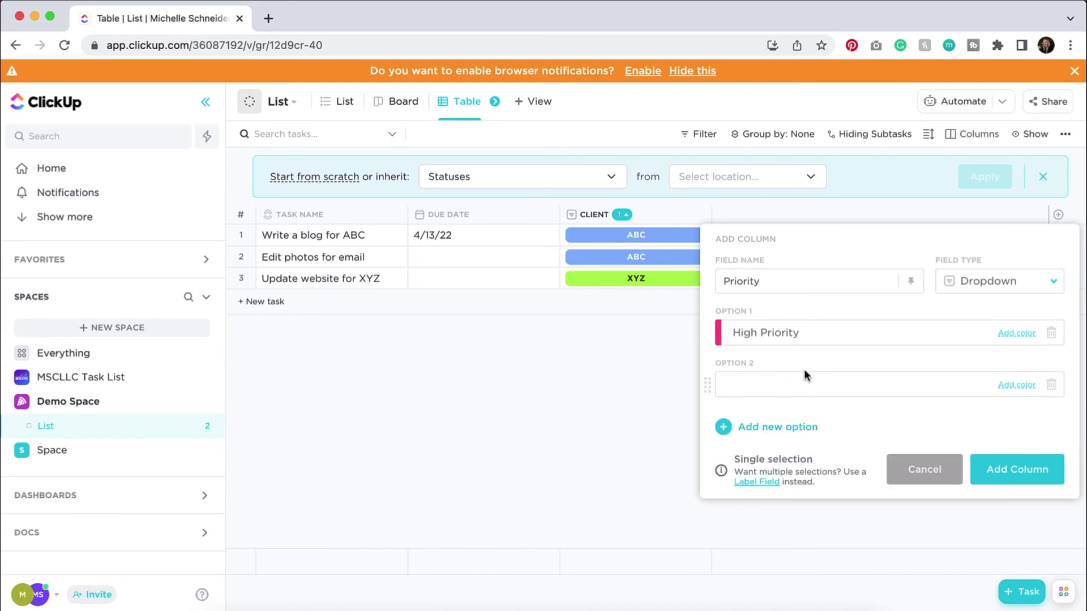
{"action": "type", "text": "Moderate Priority"}
{"action": "left_click", "coordinate": [1017, 385]}
{"action": "left_click", "coordinate": [1002, 504]}
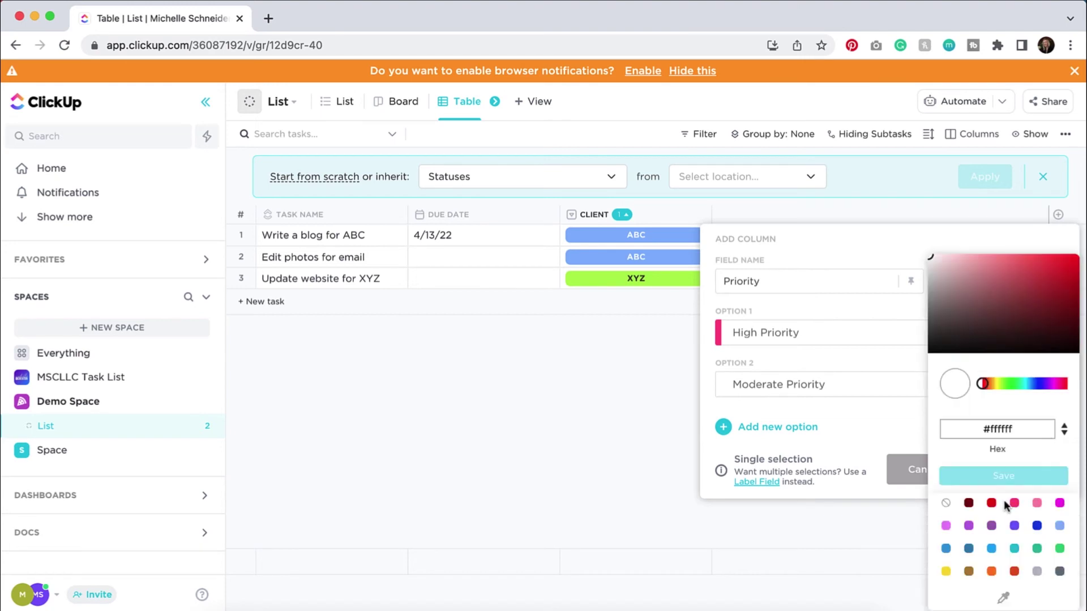
{"action": "left_click", "coordinate": [992, 383]}
{"action": "left_click", "coordinate": [1039, 262]}
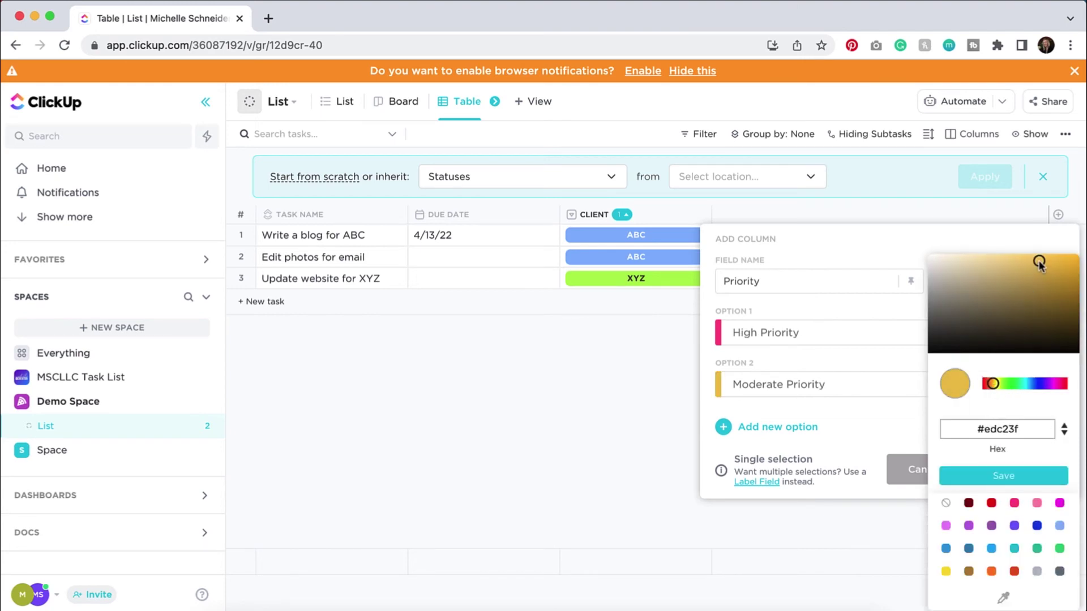
{"action": "left_click_drag", "start_coordinate": [1039, 262], "coordinate": [1027, 263]}
{"action": "left_click", "coordinate": [1026, 478]}
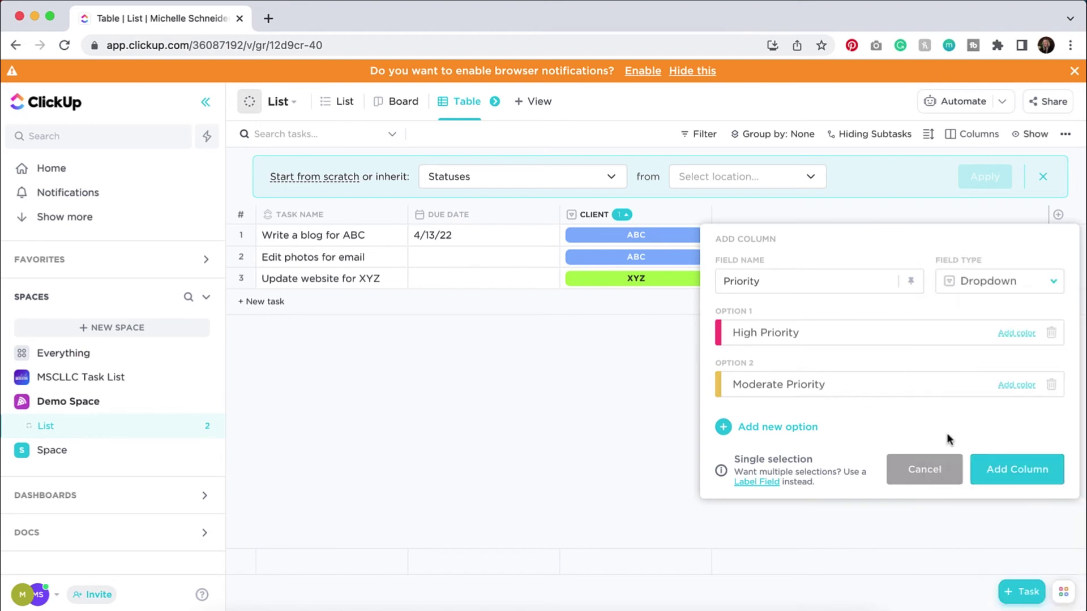
Step: Add a 'Low Priority' option coloured light green
{"action": "left_click", "coordinate": [779, 428]}
{"action": "type", "text": "Low Prio"}
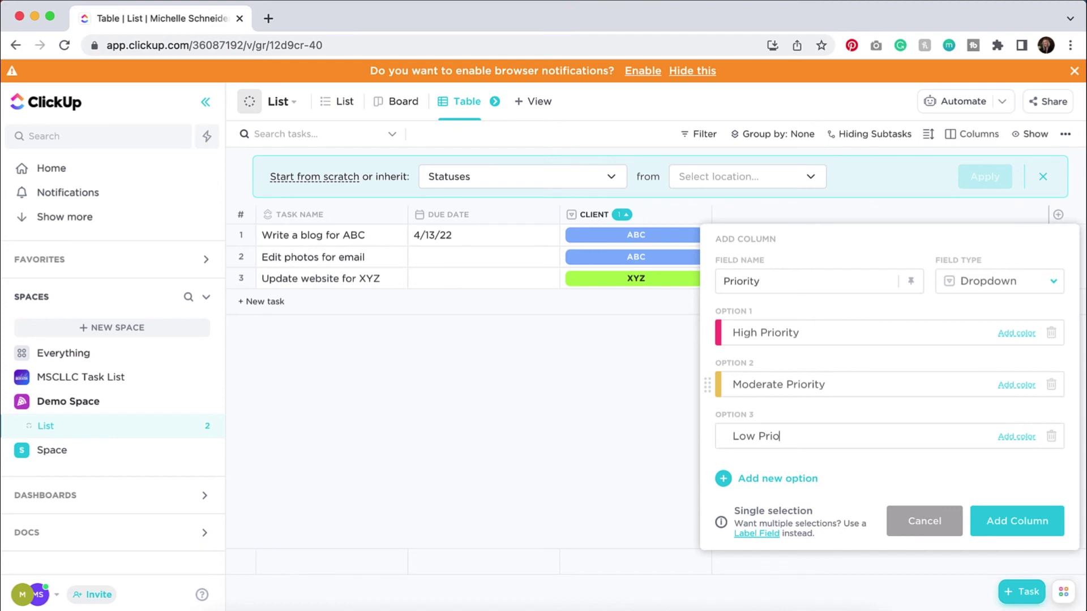
{"action": "type", "text": "rity"}
{"action": "left_click", "coordinate": [1017, 437]}
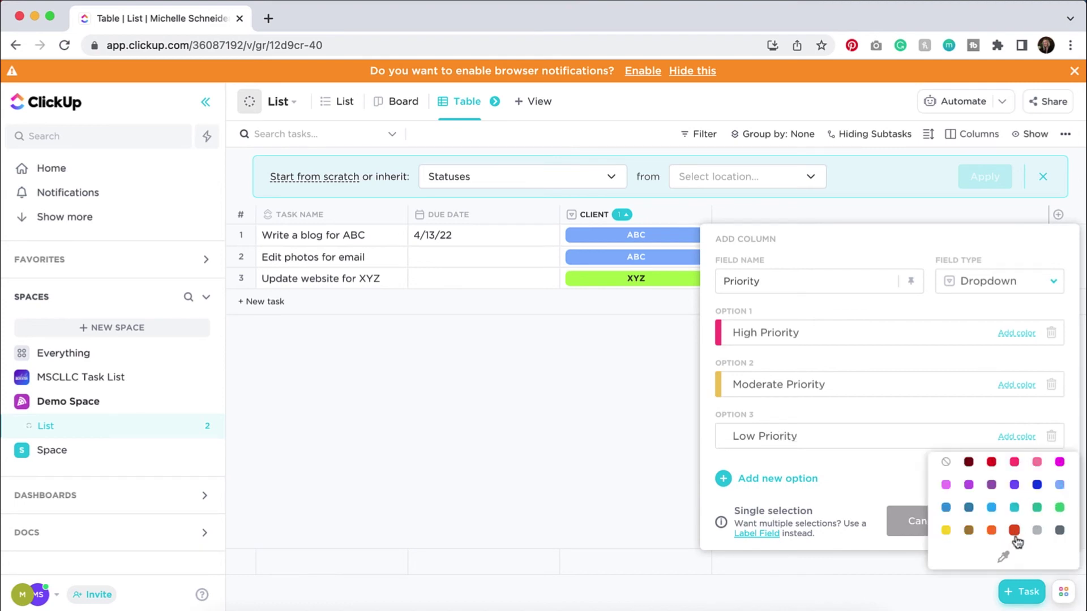
{"action": "left_click", "coordinate": [1005, 560]}
{"action": "left_click", "coordinate": [1003, 384]}
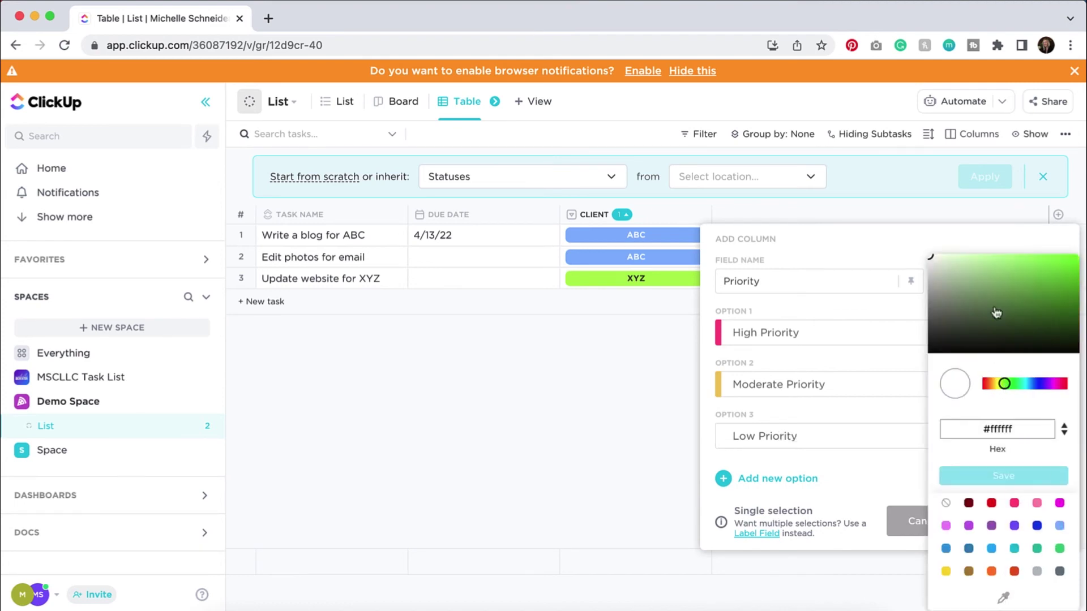
{"action": "left_click", "coordinate": [961, 270]}
{"action": "left_click", "coordinate": [1021, 478]}
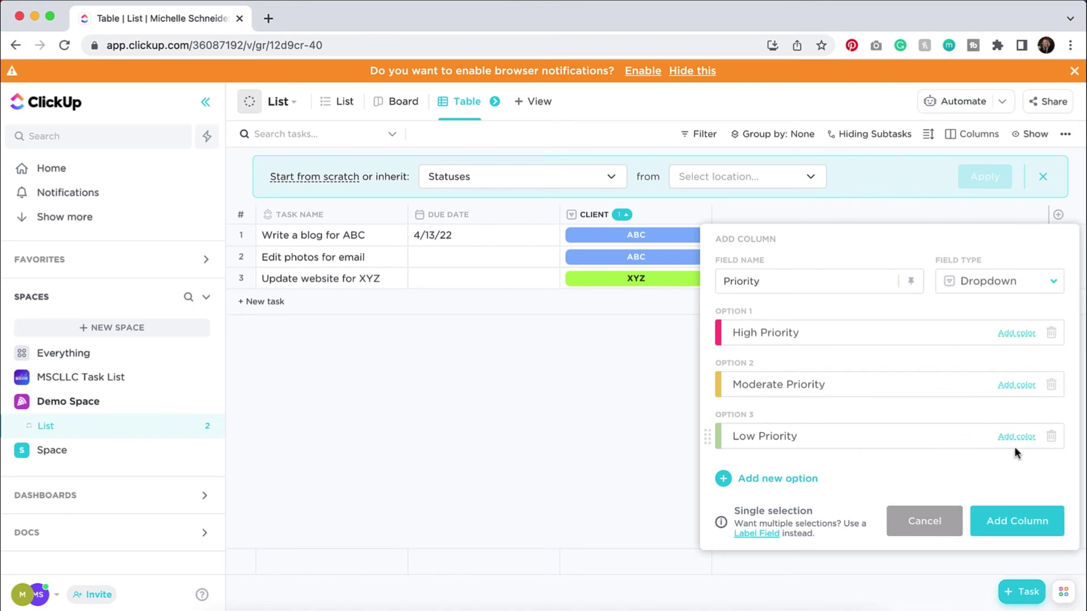
Step: Add a grey 'Waiting on Client' option and create the Priority column
{"action": "left_click", "coordinate": [792, 480]}
{"action": "type", "text": "Waiting on Client"}
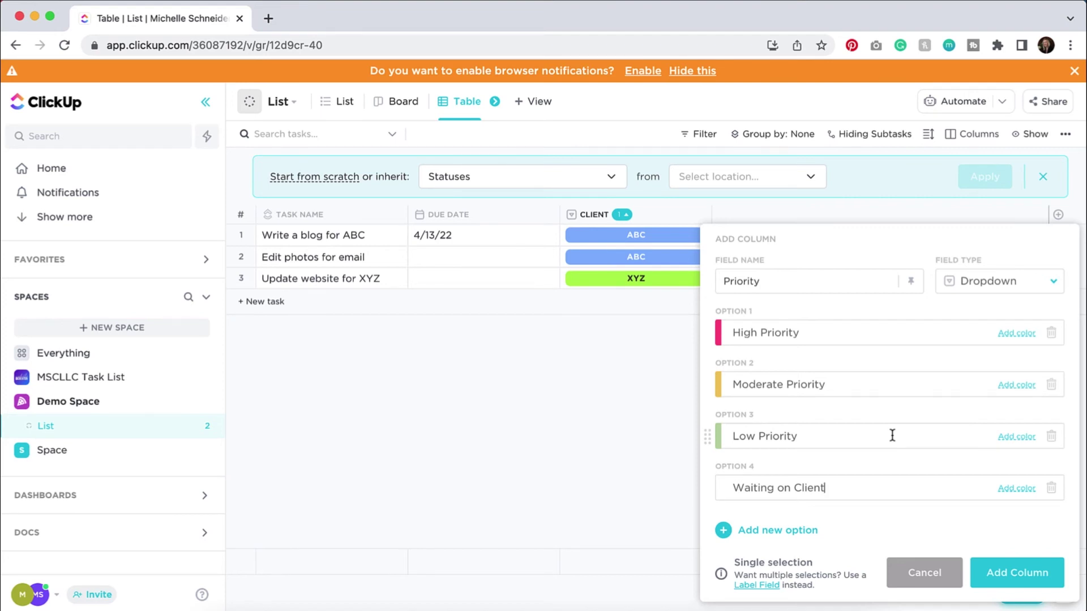
{"action": "left_click", "coordinate": [1019, 488]}
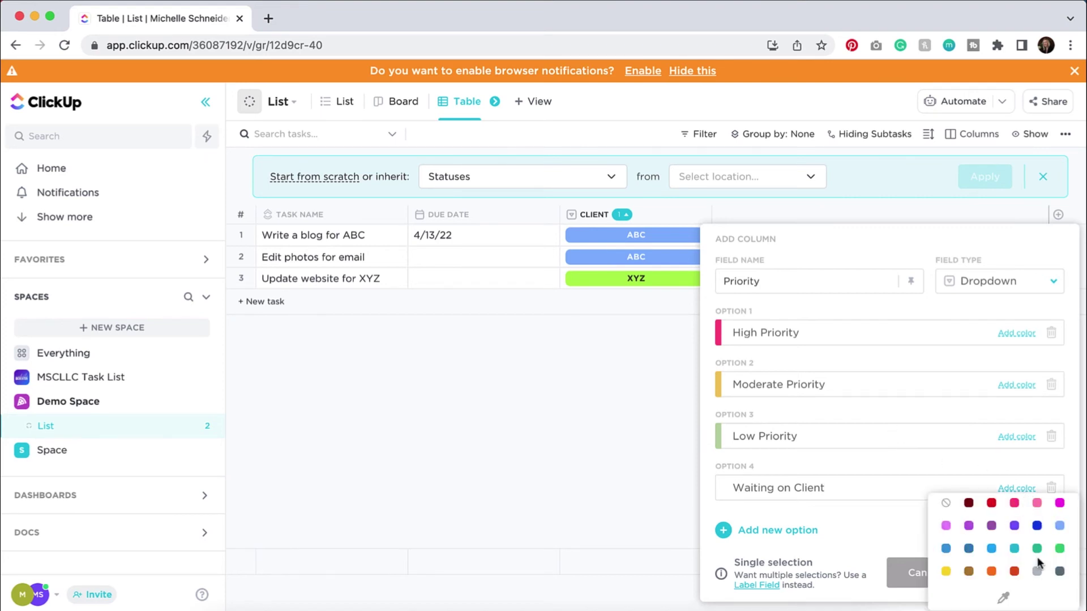
{"action": "left_click", "coordinate": [1036, 571]}
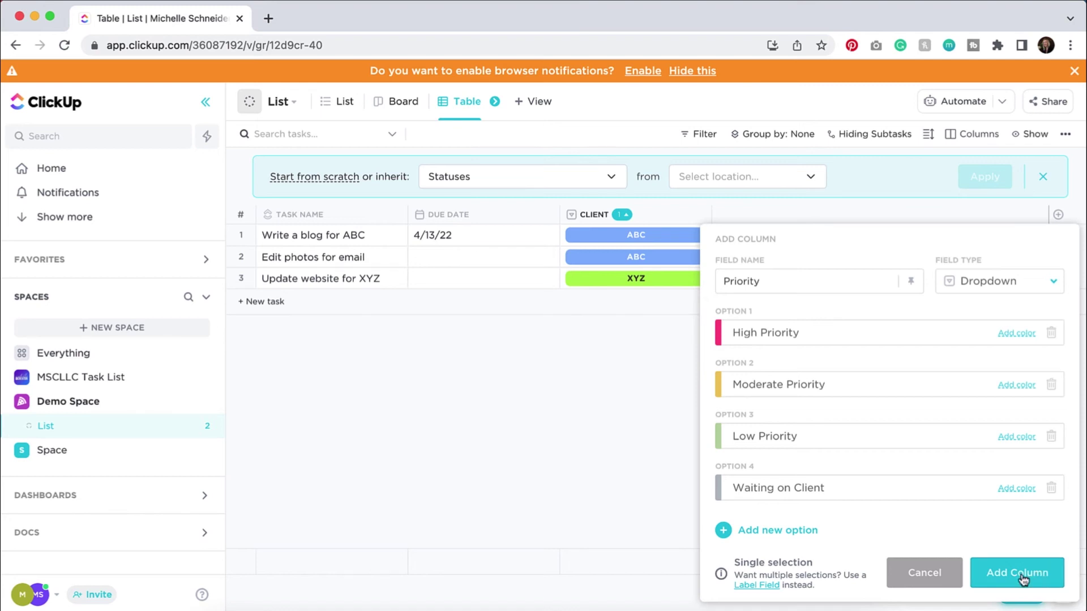
{"action": "left_click", "coordinate": [1022, 579]}
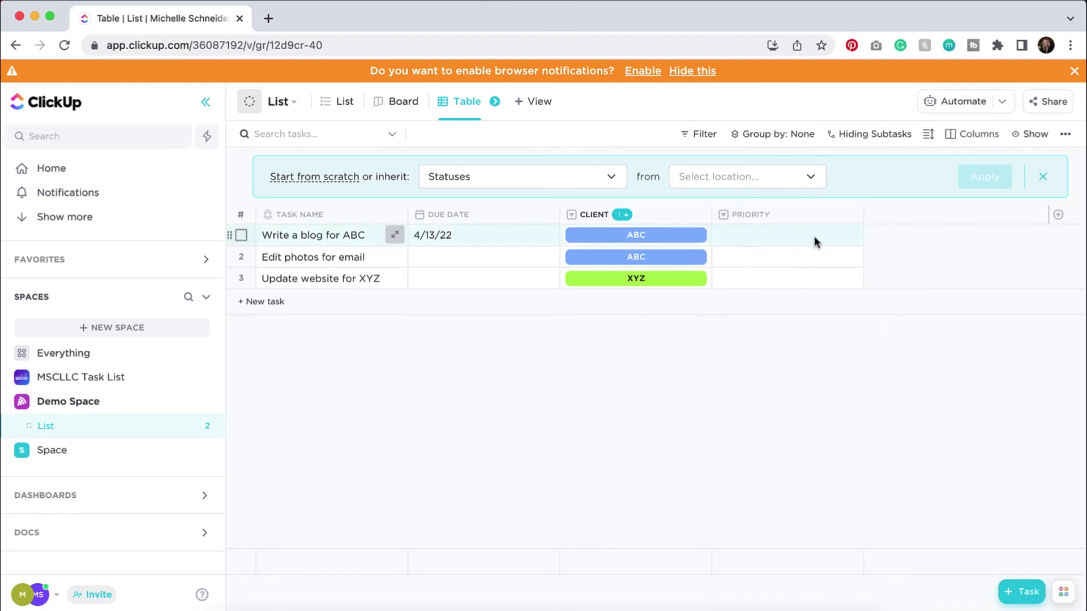
Step: Set Priority for rows 1–3 to High Priority, Waiting on Client and Low Priority
{"action": "left_click", "coordinate": [820, 234]}
{"action": "left_click", "coordinate": [829, 368]}
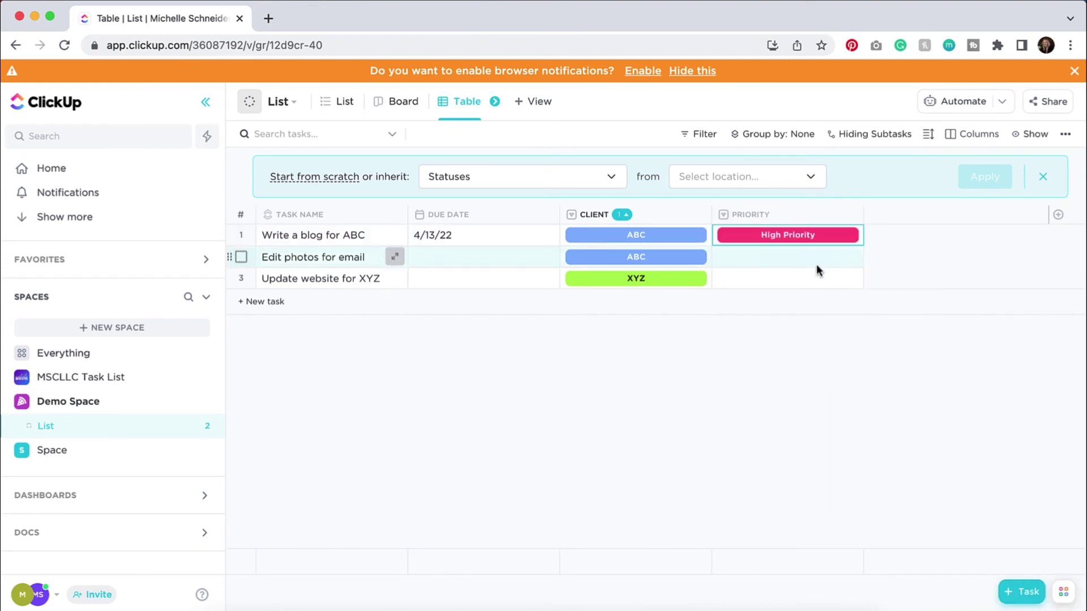
{"action": "left_click", "coordinate": [814, 259]}
{"action": "left_click", "coordinate": [815, 476]}
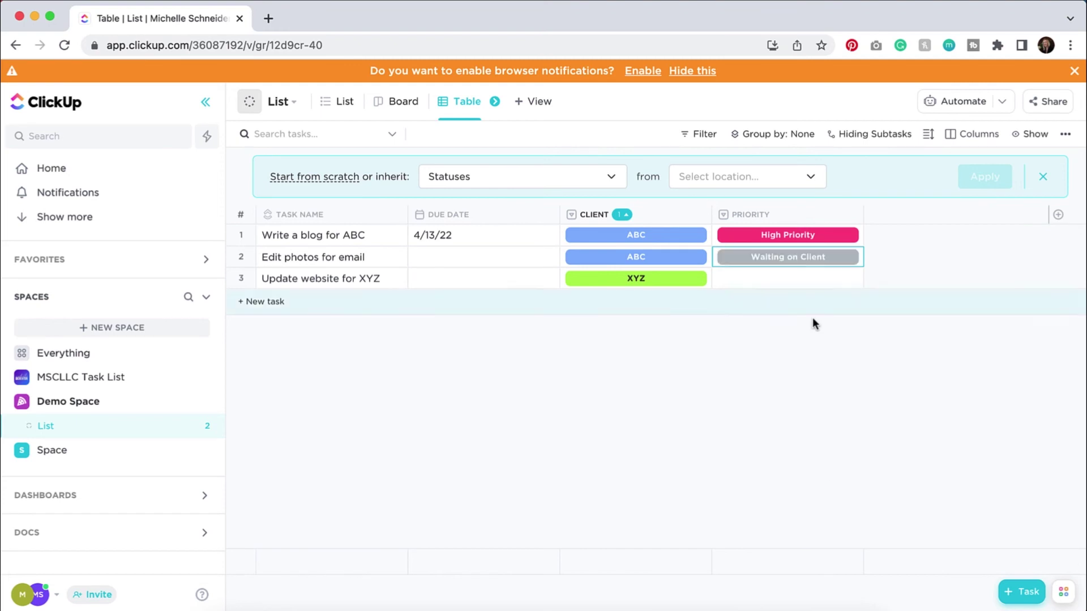
{"action": "left_click", "coordinate": [801, 277]}
{"action": "left_click", "coordinate": [815, 466]}
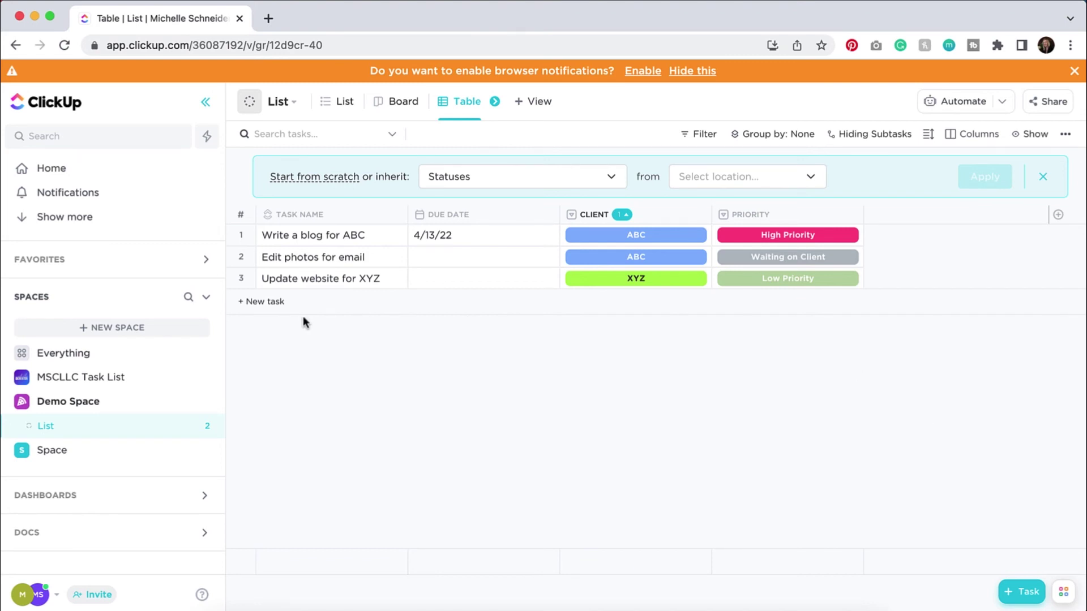
{"action": "left_click", "coordinate": [355, 234]}
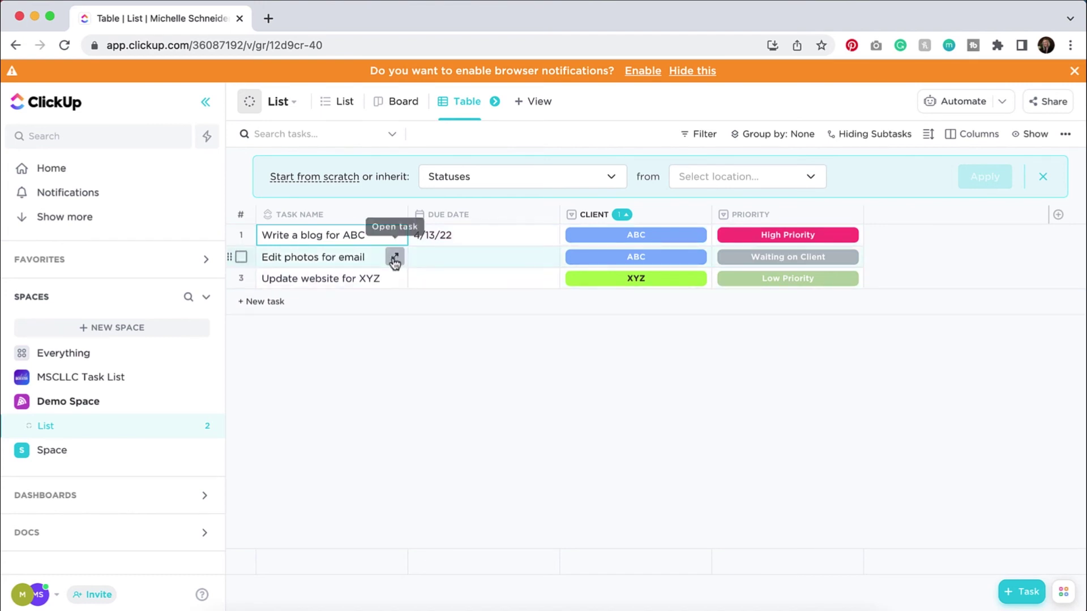
Step: Review the Edit photos for email task details, then open ClickUp's pricing page in a new tab
{"action": "left_click", "coordinate": [395, 257]}
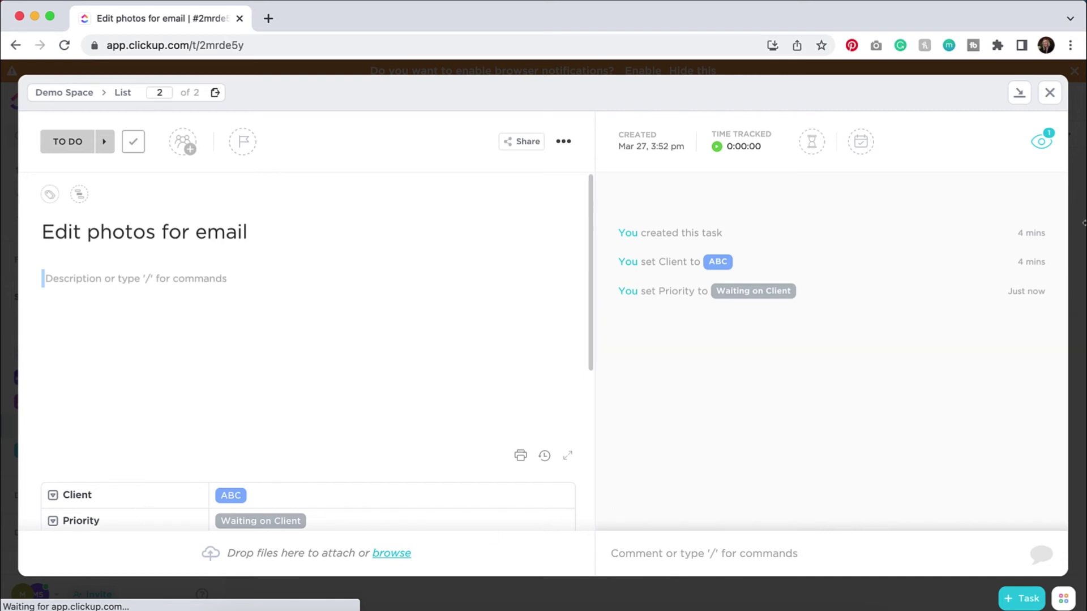
{"action": "left_click", "coordinate": [1052, 95]}
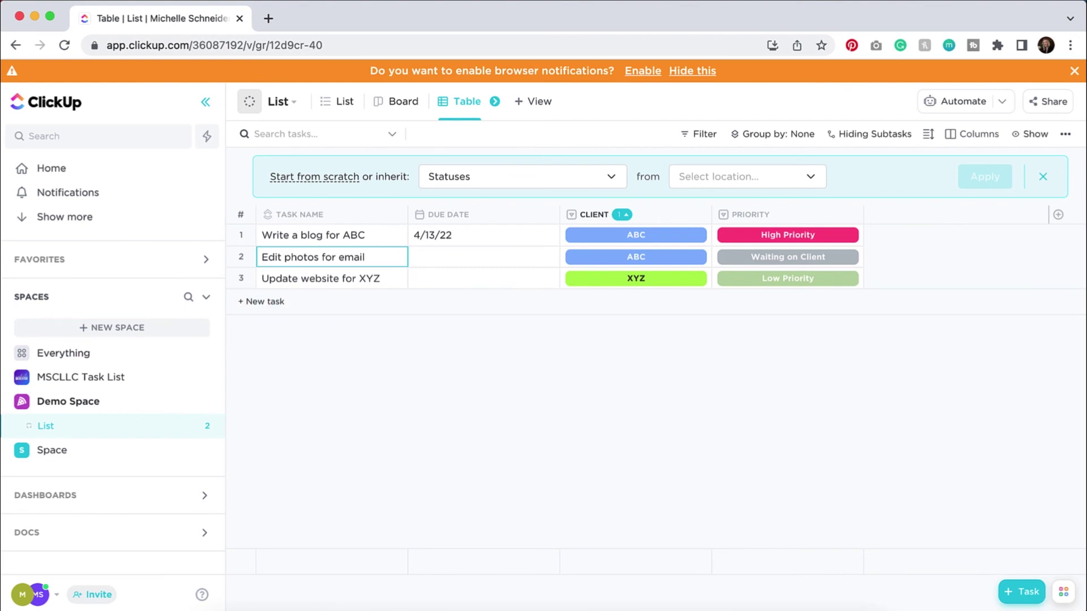
{"action": "left_click", "coordinate": [765, 75]}
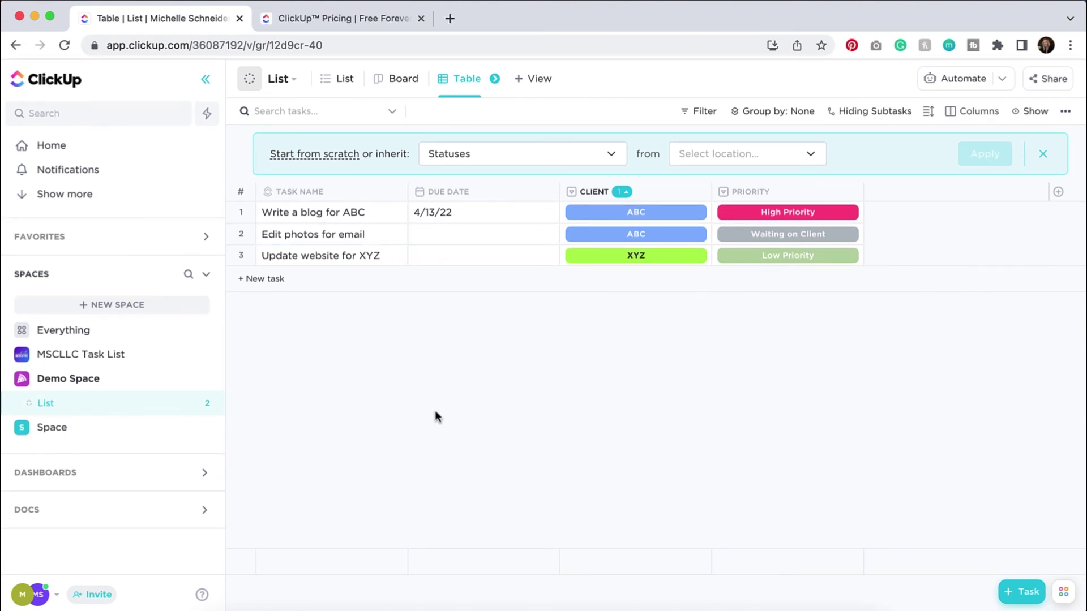
Step: Browse the pricing plans from Free Forever to Enterprise, then go to the ClickUp home page
{"action": "left_click", "coordinate": [330, 18]}
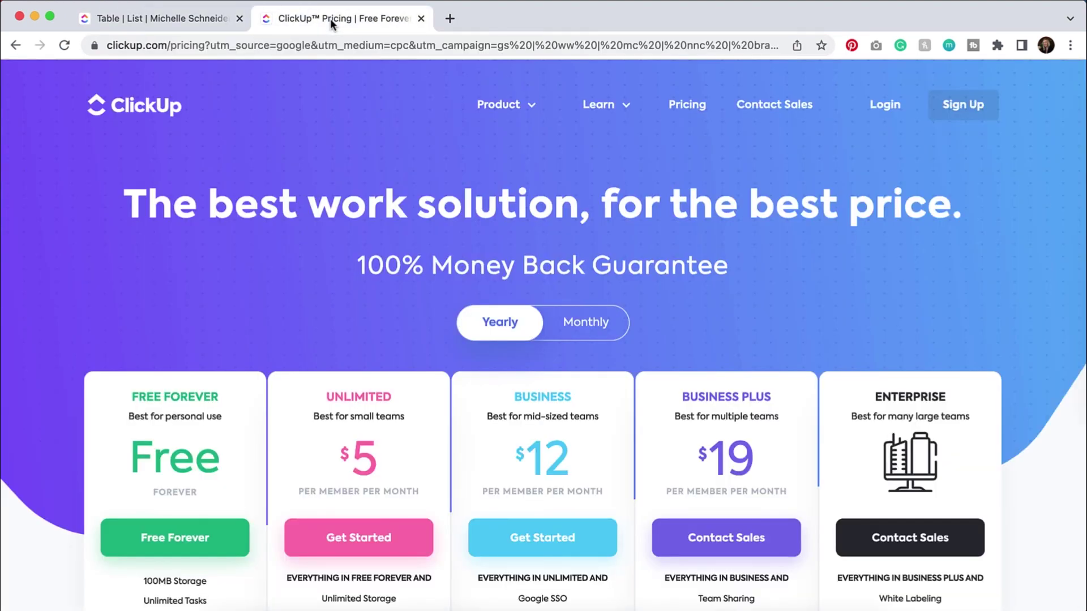
{"action": "scroll", "coordinate": [384, 170], "scroll_direction": "down", "scroll_amount": 5}
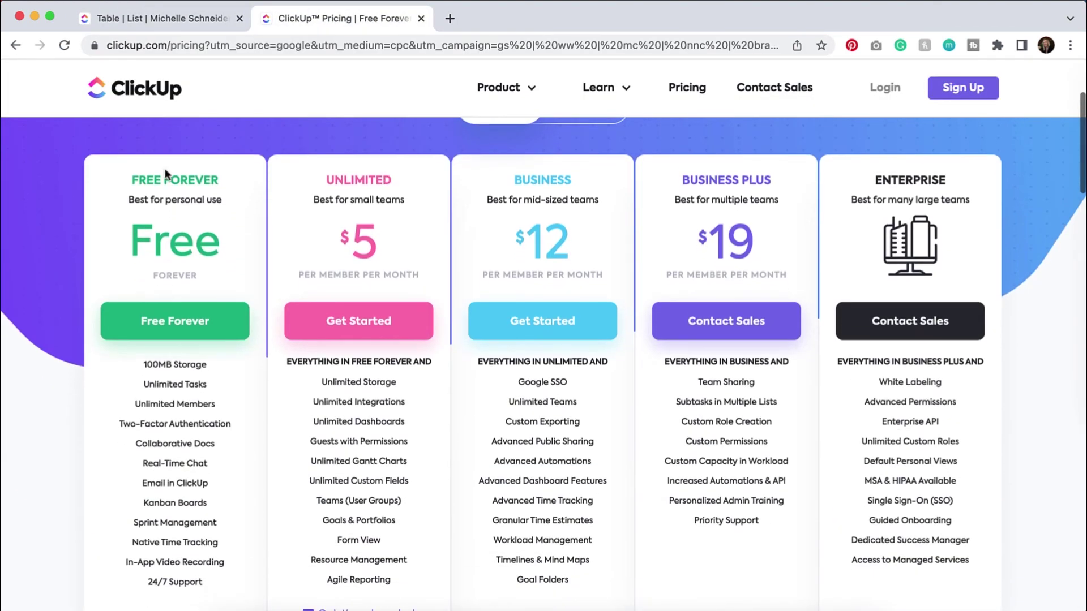
{"action": "scroll", "coordinate": [91, 260], "scroll_direction": "down", "scroll_amount": 1}
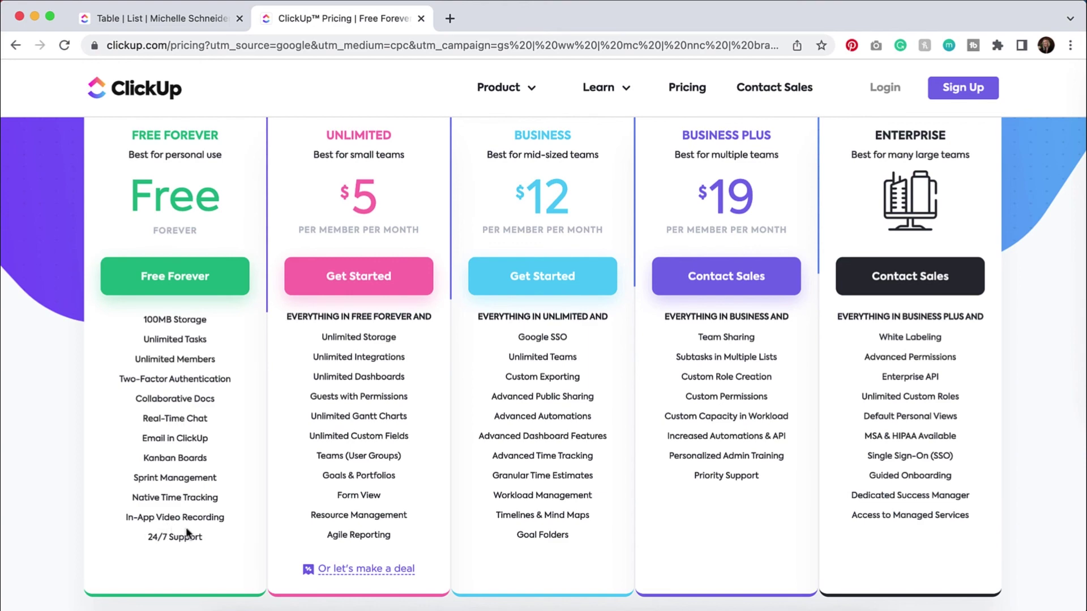
{"action": "scroll", "coordinate": [667, 232], "scroll_direction": "up", "scroll_amount": 1}
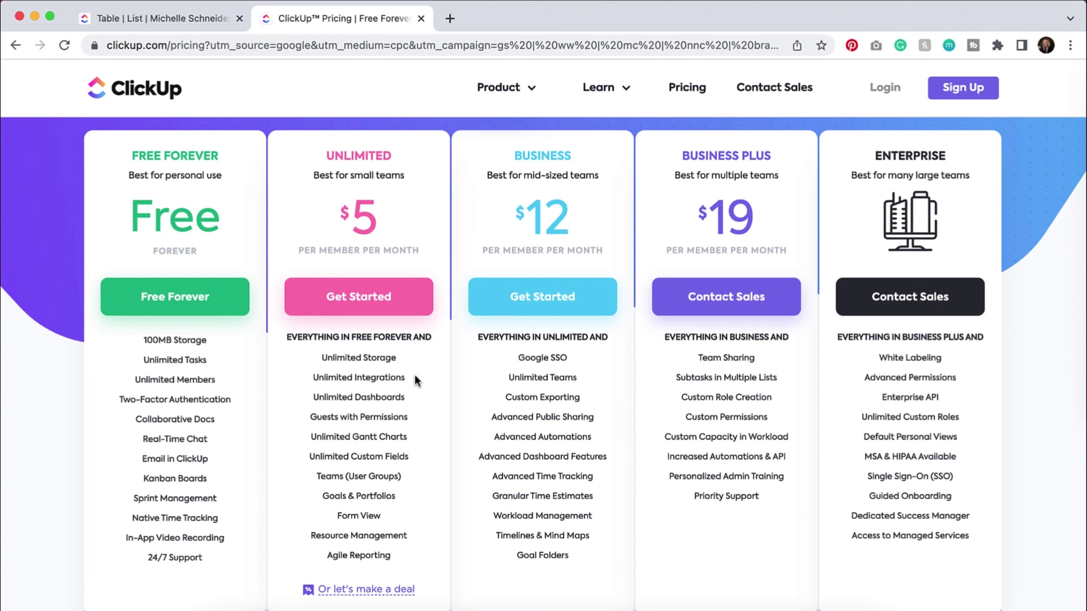
{"action": "mouse_move", "coordinate": [393, 396]}
{"action": "left_click", "coordinate": [147, 90]}
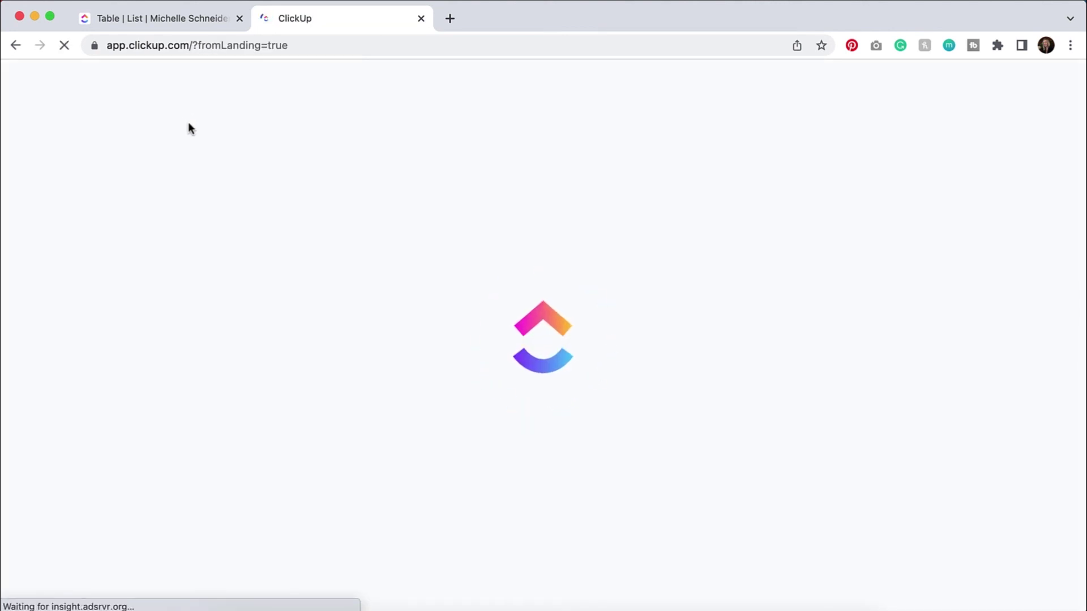
Step: Return to the first browser tab showing the Demo Space table
{"action": "left_click", "coordinate": [149, 23]}
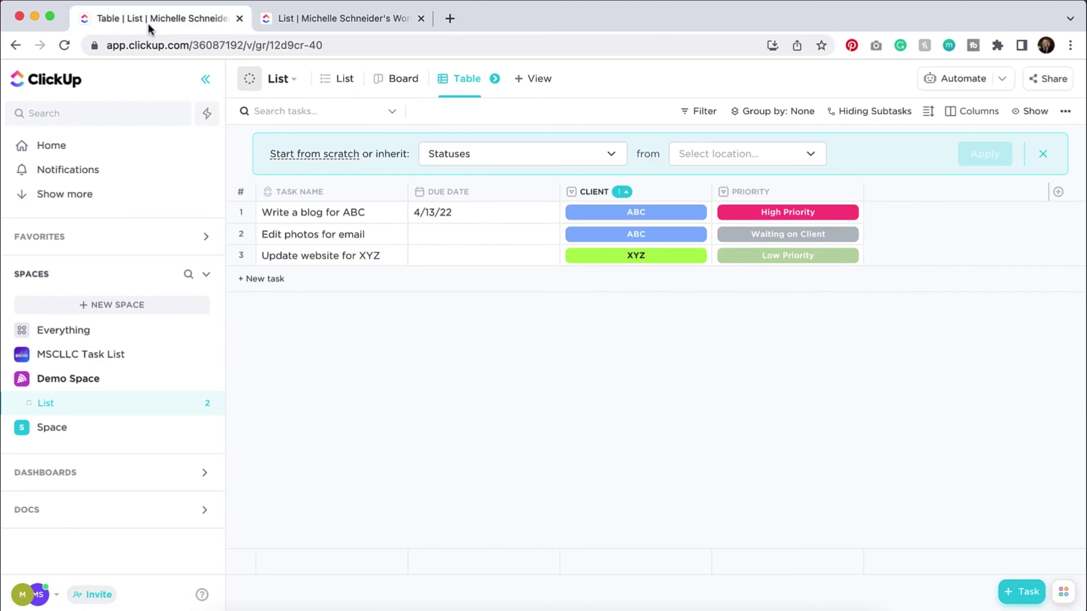